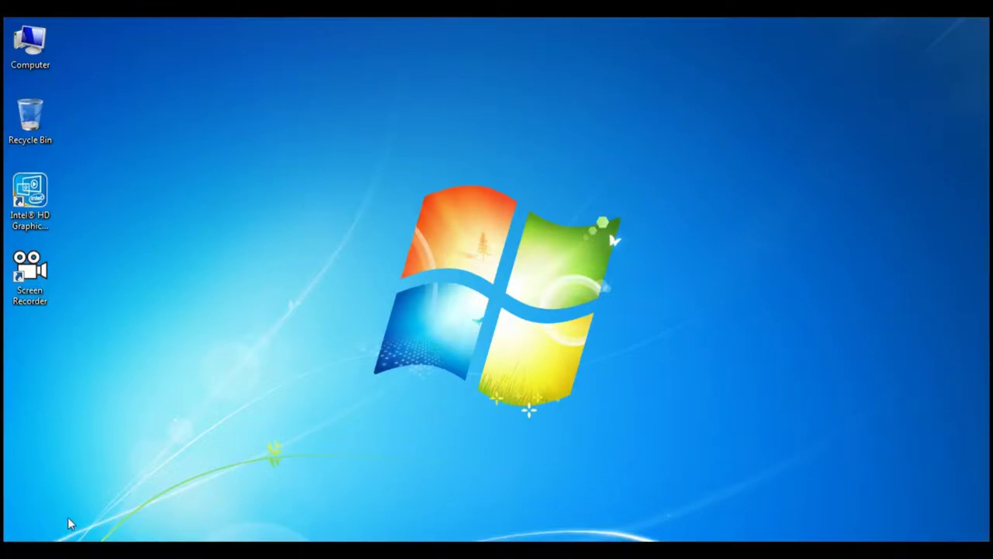
# Open the SQLFULL_ENU folder inside Softwares on Local Disk (G:)
pyautogui.doubleClick(31, 48)
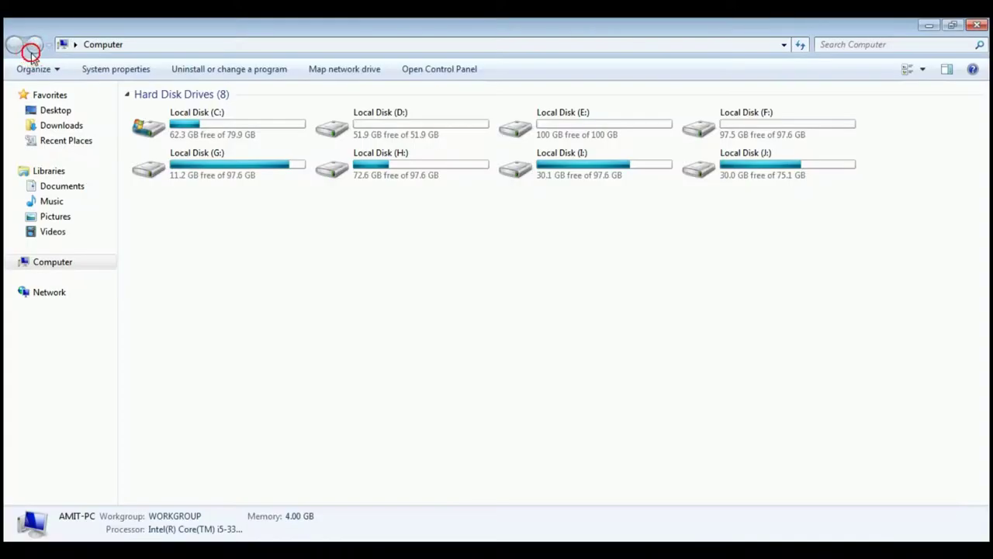
pyautogui.doubleClick(261, 177)
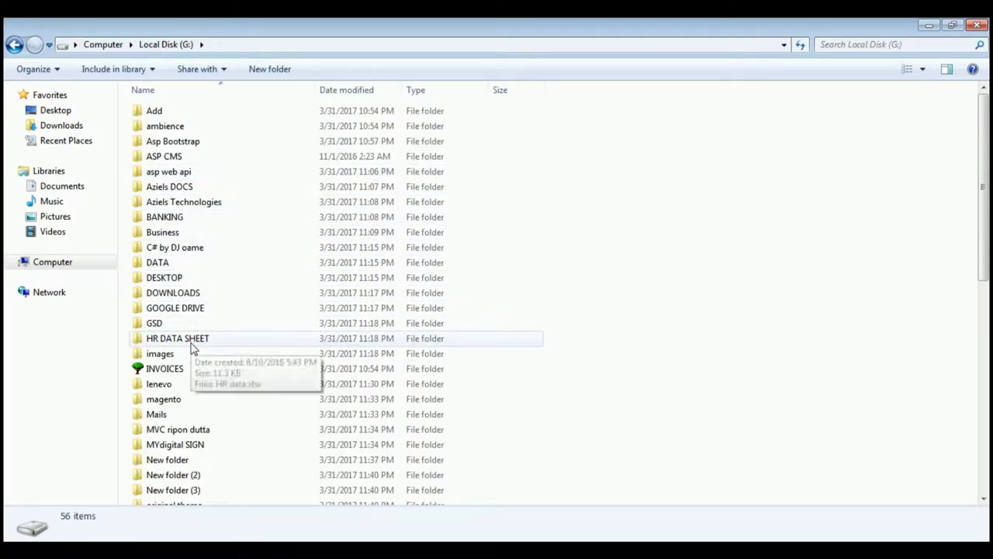
pyautogui.write('so')
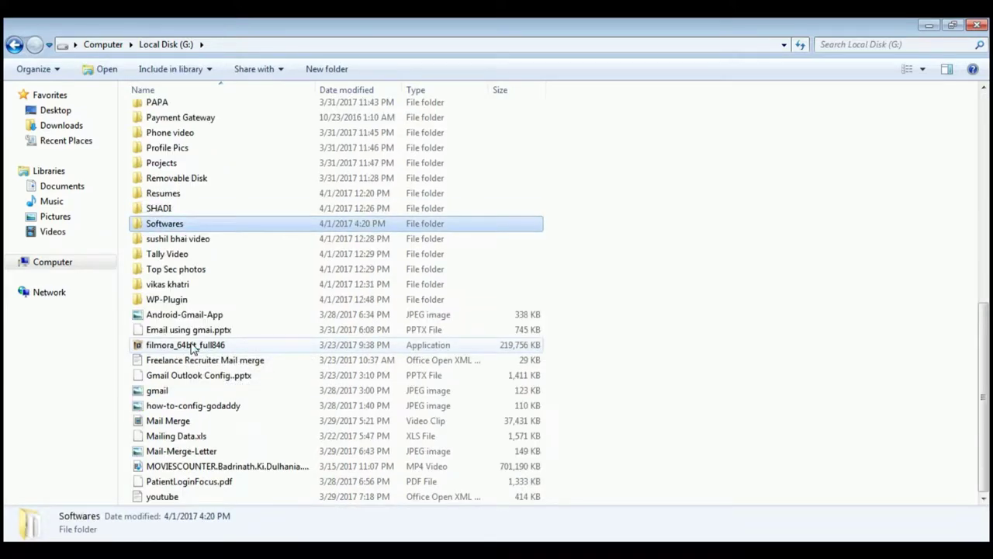
pyautogui.press('Return')
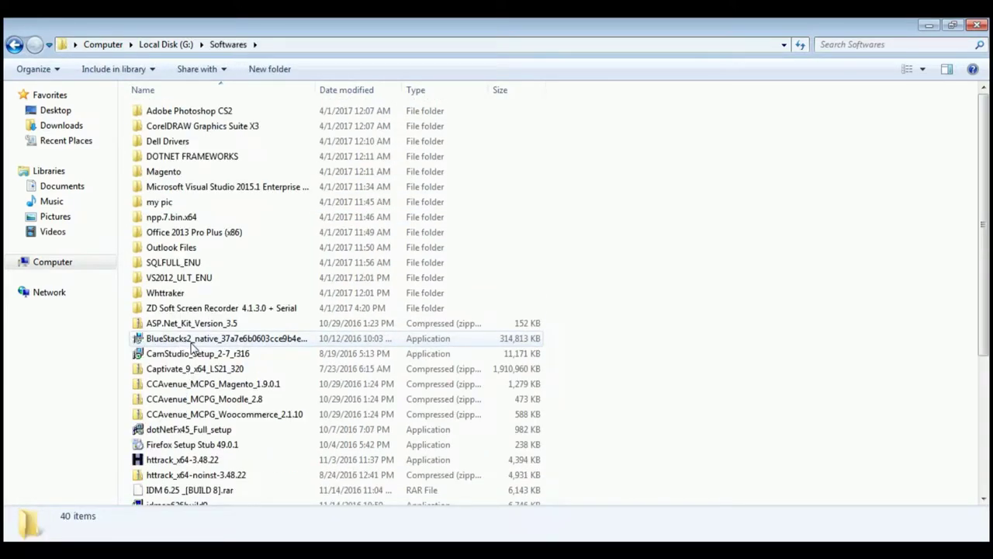
pyautogui.write('s')
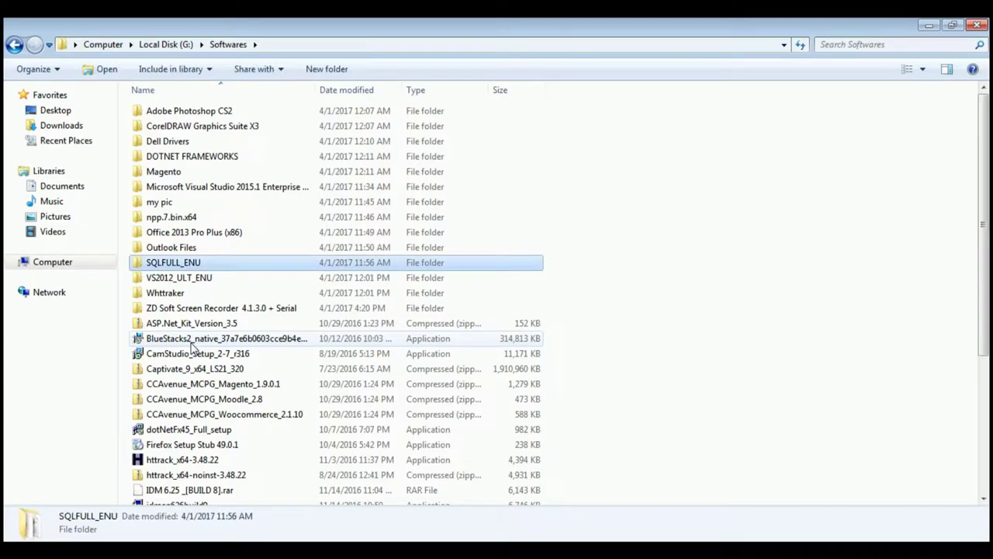
pyautogui.press('Return')
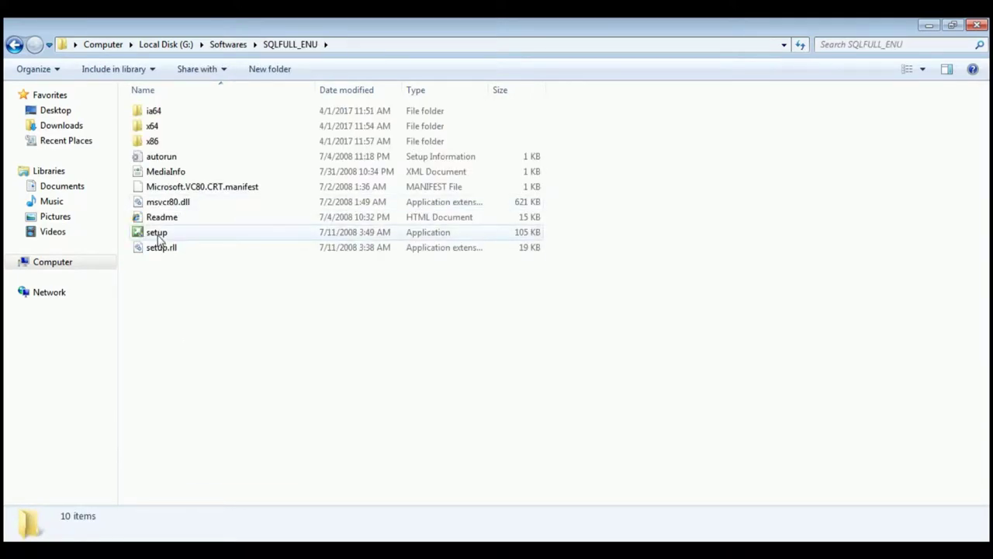
# Try to run the SQL Server 2008 setup program despite its compatibility issues, and dismiss the error dialog
pyautogui.doubleClick(157, 236)
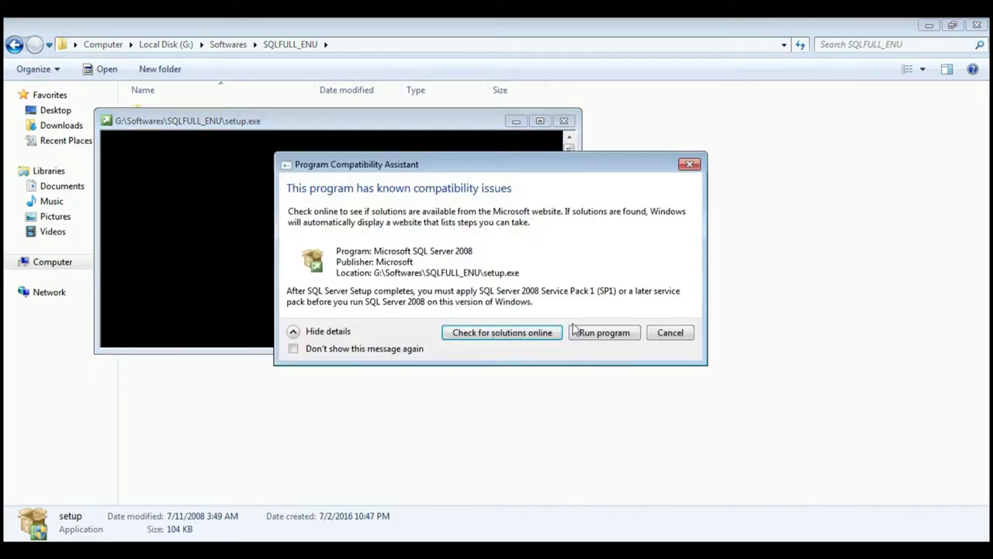
pyautogui.click(604, 334)
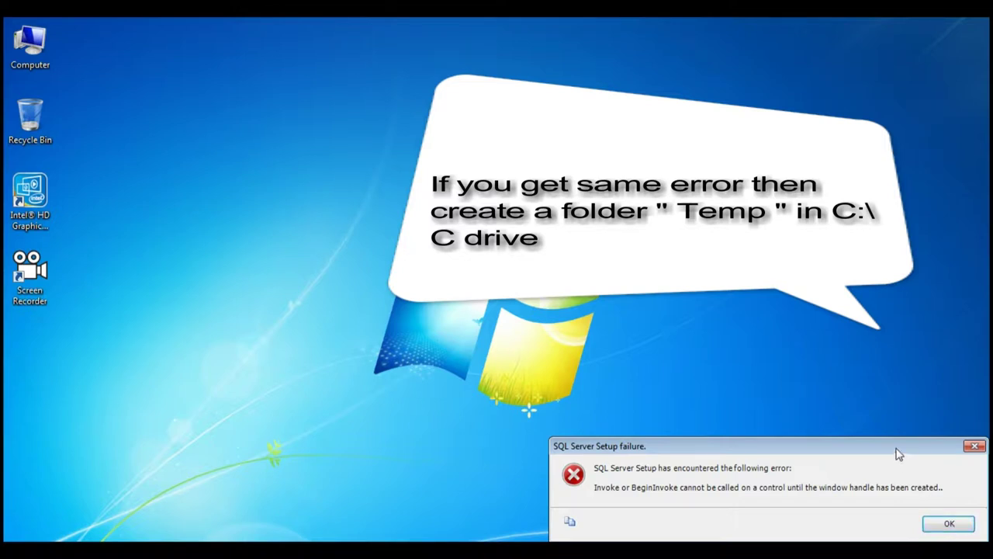
pyautogui.moveTo(898, 454); pyautogui.dragTo(862, 342)
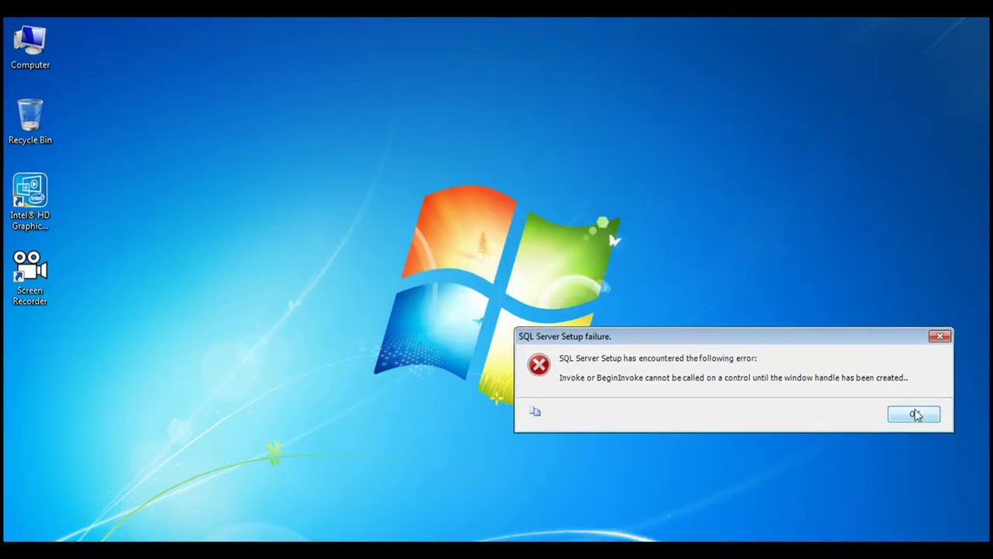
pyautogui.click(916, 415)
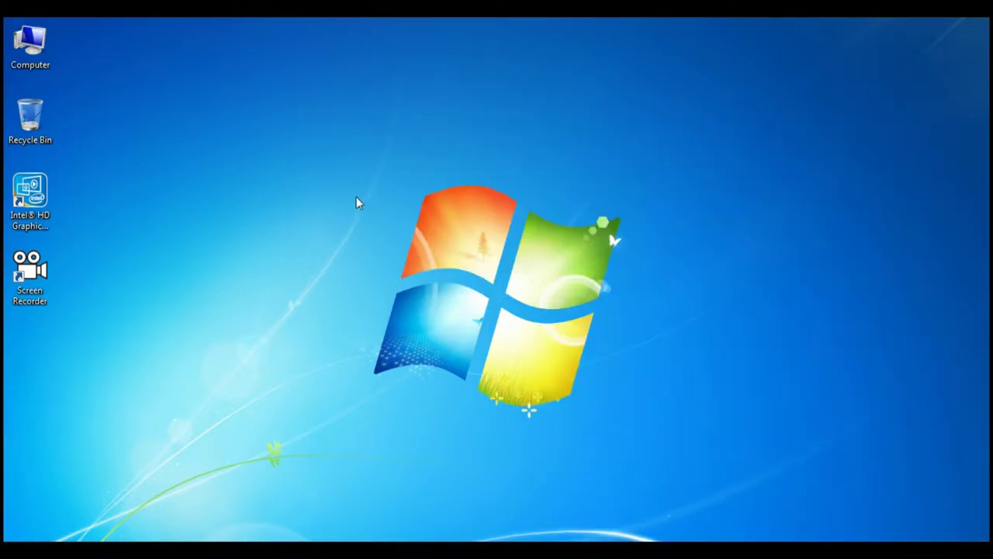
# Create a new folder named Temp in the root of the C: drive
pyautogui.press('super+r')
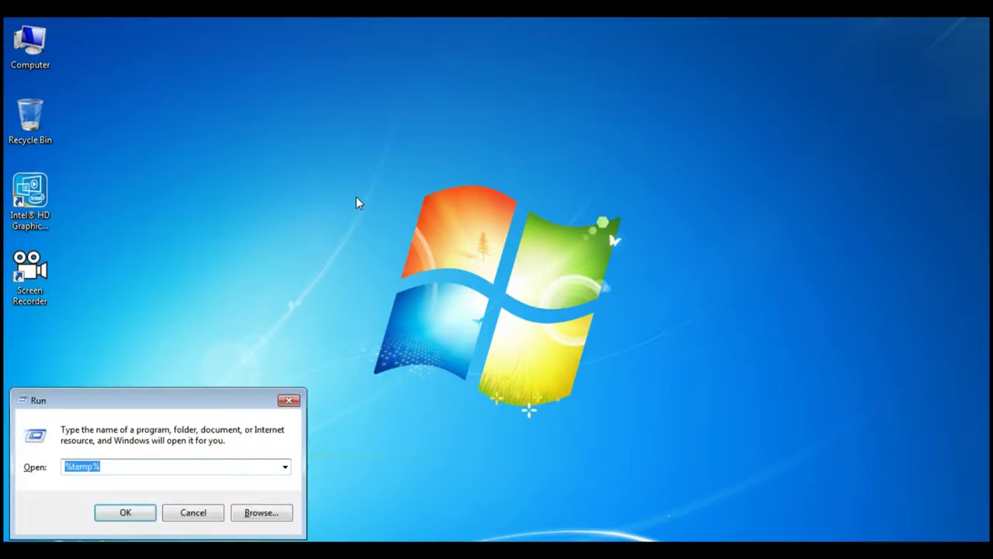
pyautogui.write('c:')
pyautogui.press('Return')
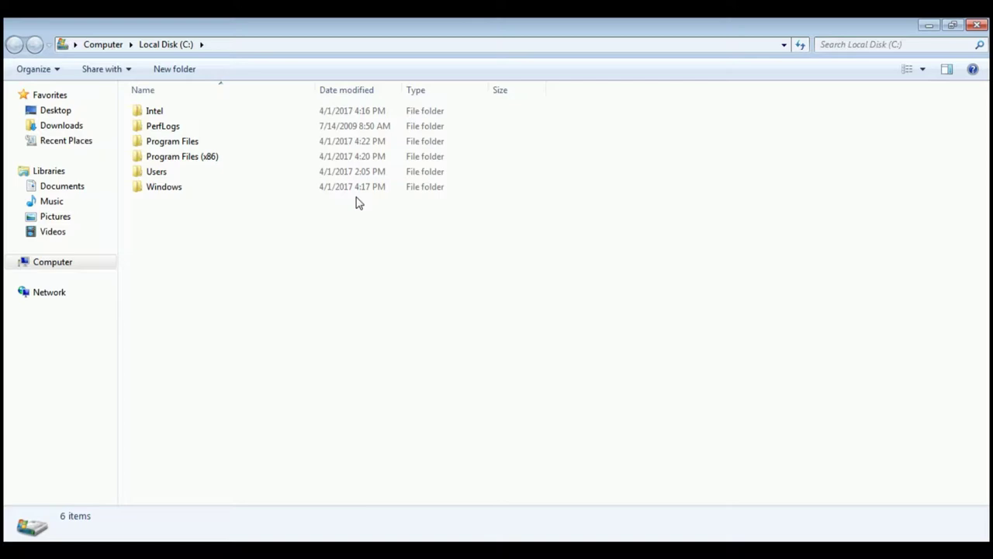
pyautogui.rightClick(258, 262)
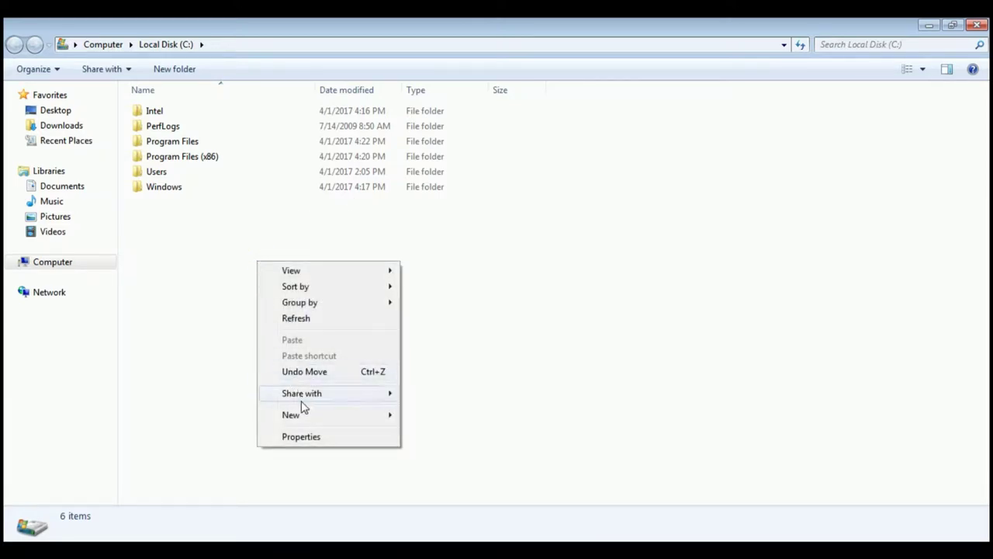
pyautogui.moveTo(311, 417)
pyautogui.click(433, 417)
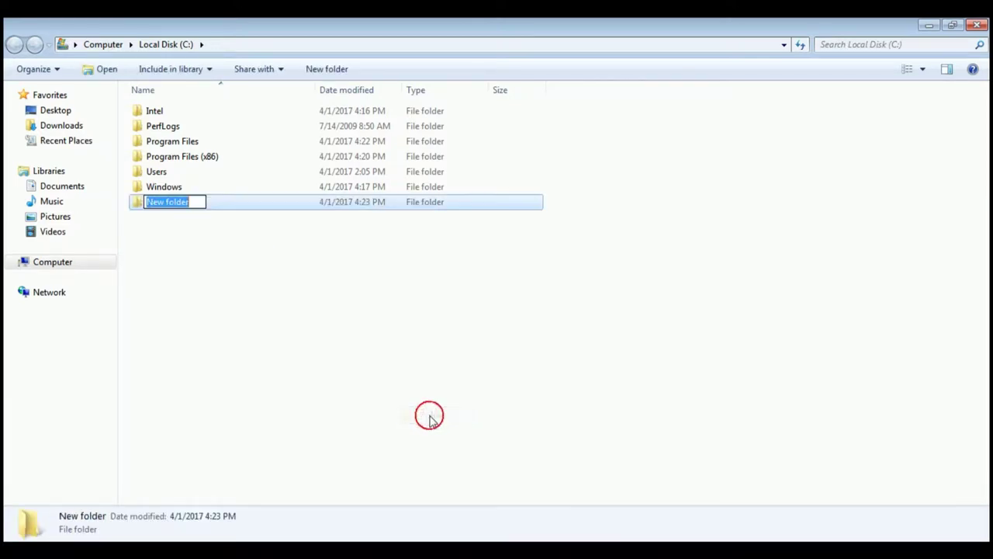
pyautogui.write('Temp')
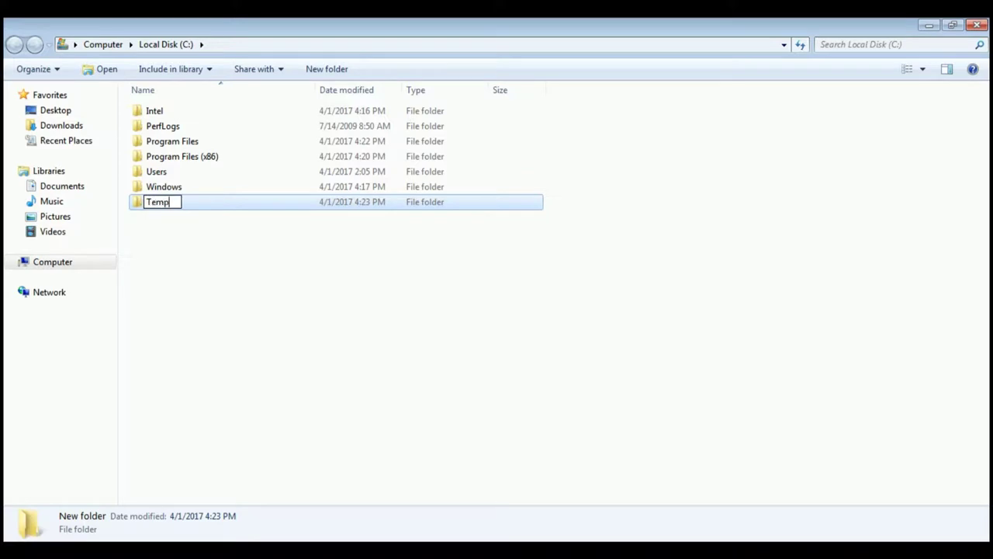
pyautogui.press('Return')
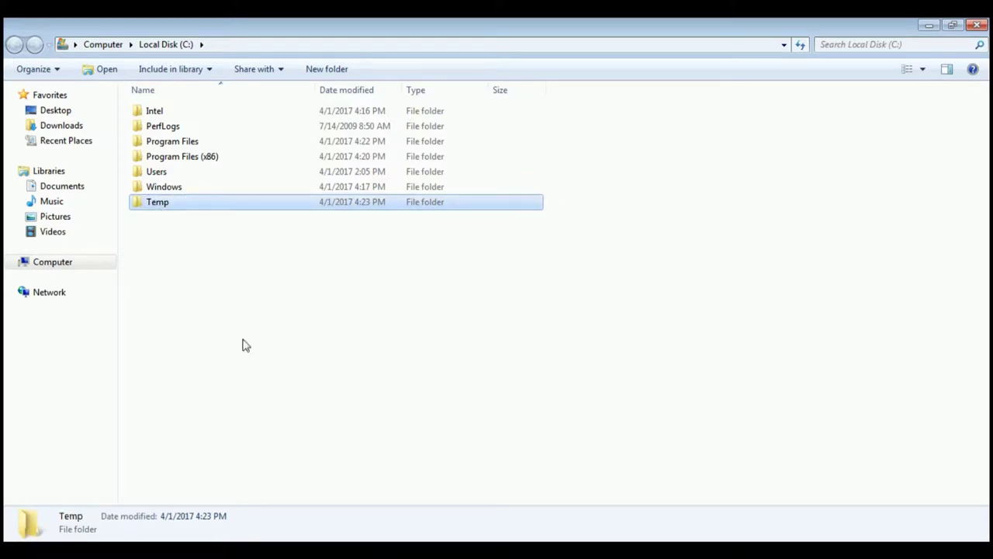
# Go back to the SQLFULL_ENU folder under Softwares on drive G:
pyautogui.click(87, 265)
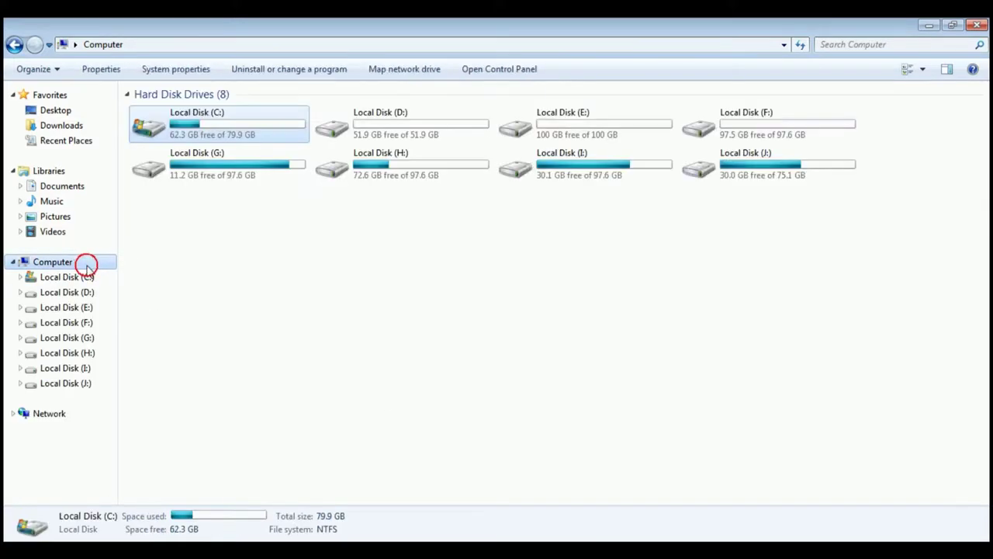
pyautogui.doubleClick(273, 158)
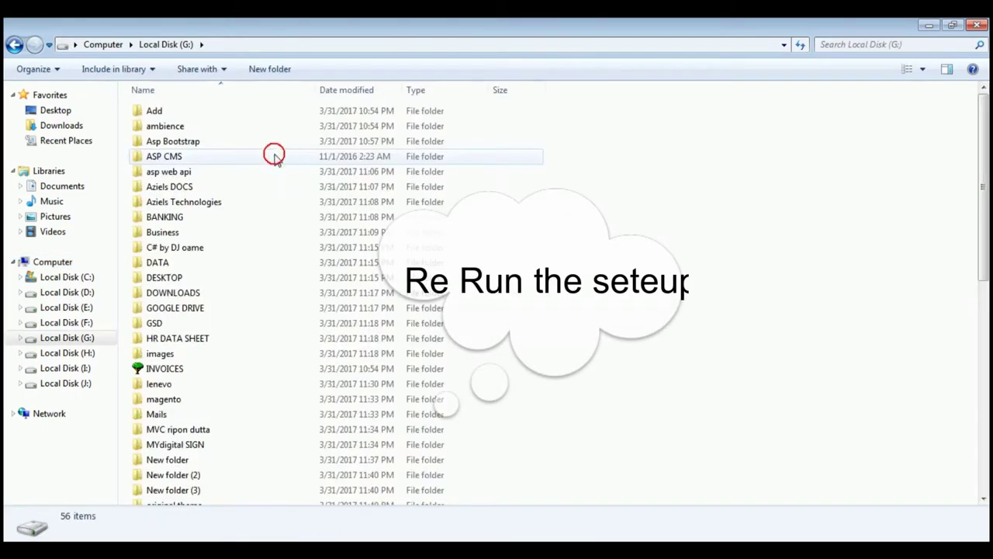
pyautogui.scroll(-15, 277, 161)
pyautogui.write('so')
pyautogui.press('Return')
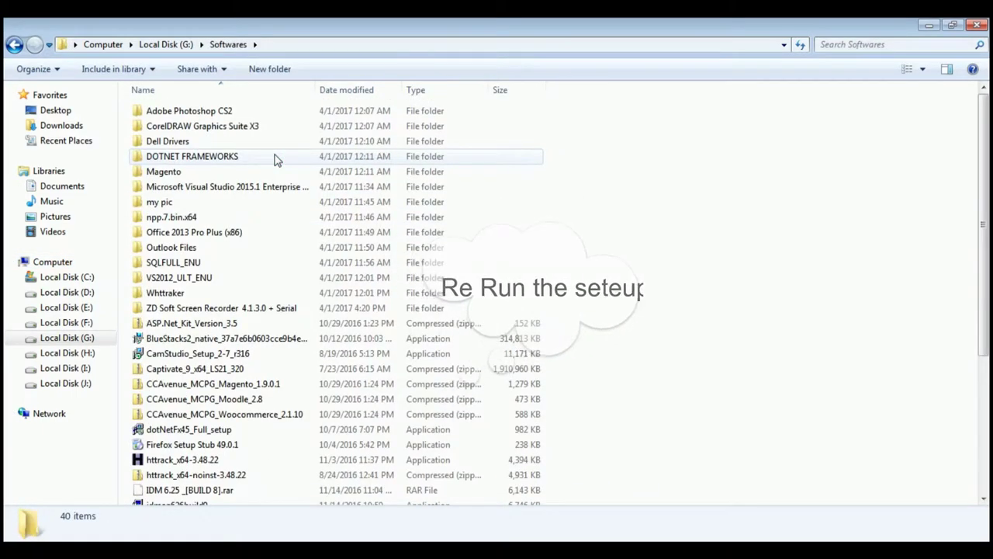
pyautogui.write('sq')
pyautogui.press('Return')
# Run the setup application again past the compatibility assistant, and minimize the folder window
pyautogui.press('Down')
pyautogui.press('Down')
pyautogui.press('Down')
pyautogui.press('Down')
pyautogui.press('Down')
pyautogui.press('Down')
pyautogui.press('Down')
pyautogui.press('Down')
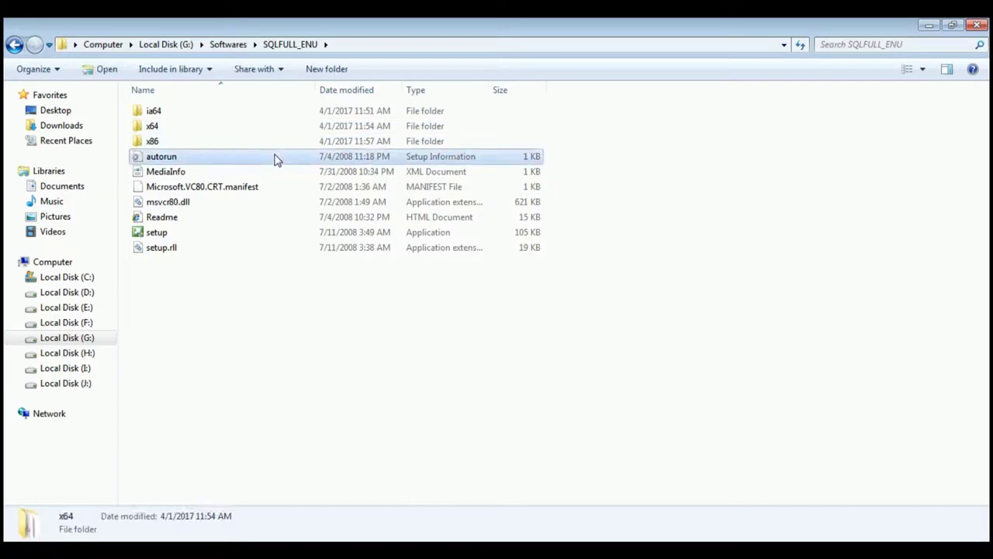
pyautogui.press('Return')
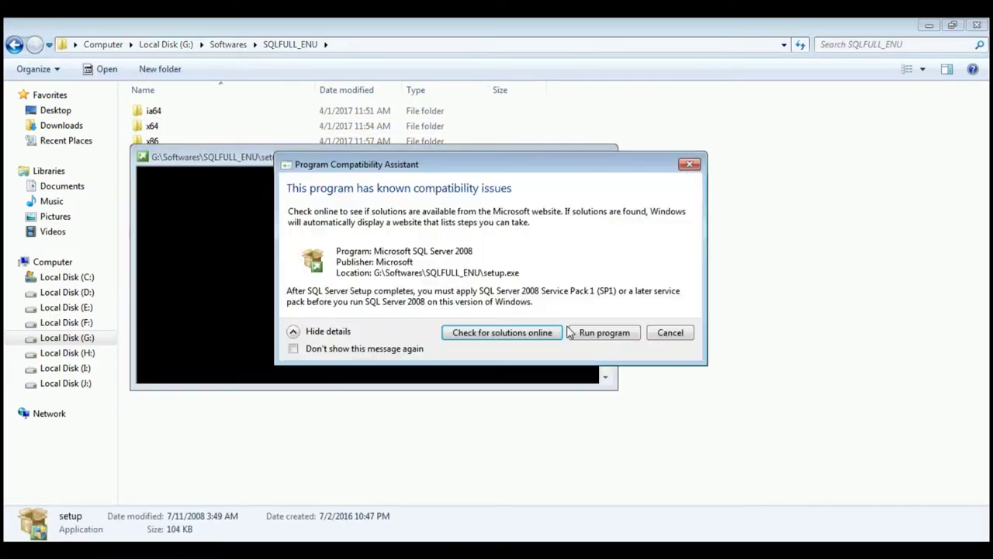
pyautogui.click(318, 353)
pyautogui.click(602, 334)
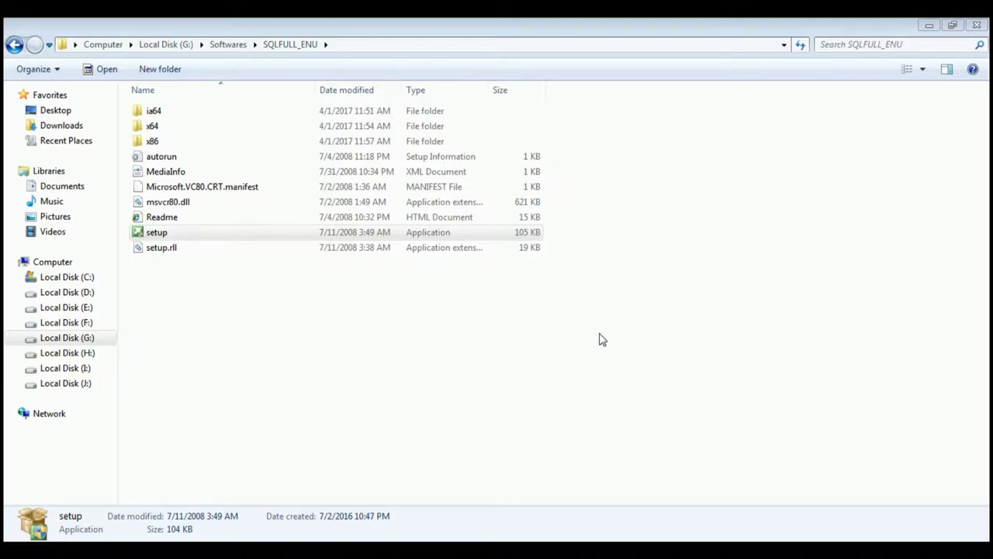
pyautogui.click(929, 25)
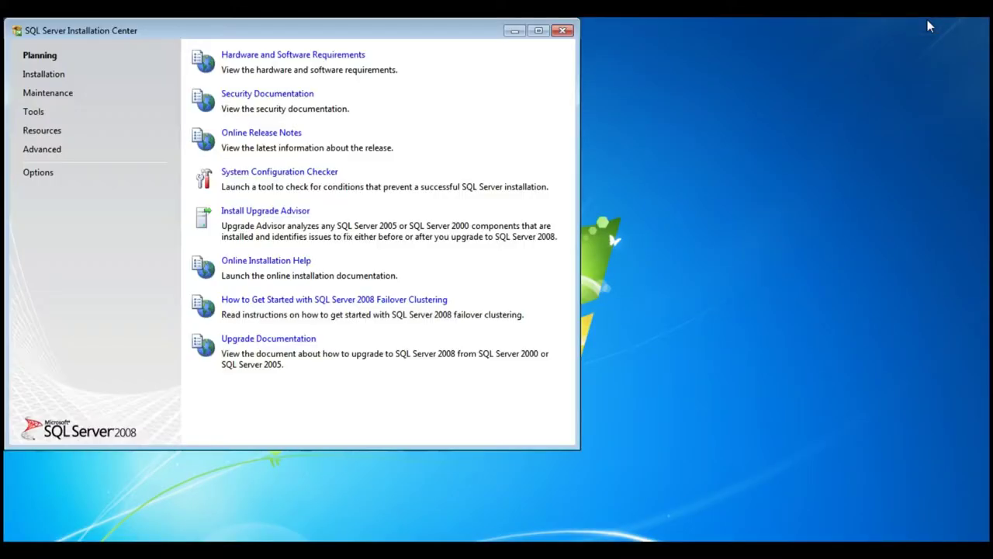
# Start a new SQL Server stand-alone installation, minimize the Installation Center and continue past the initial Setup Support Rules
pyautogui.click(64, 77)
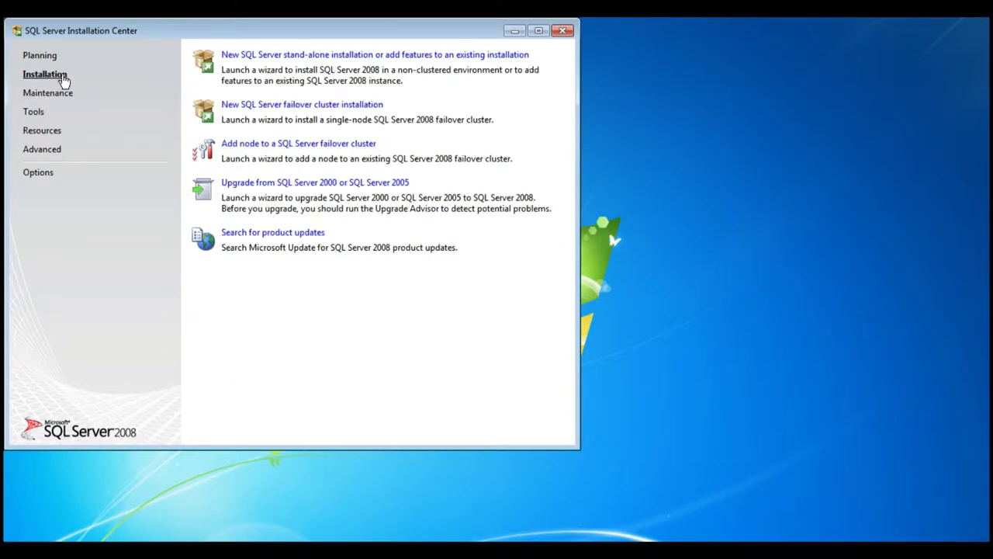
pyautogui.click(281, 56)
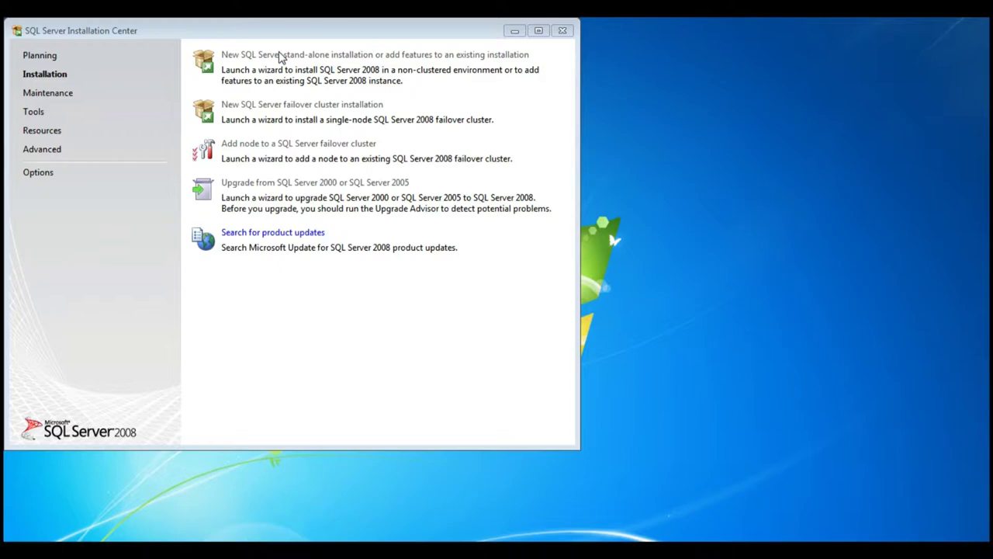
pyautogui.moveTo(297, 31); pyautogui.dragTo(283, 60)
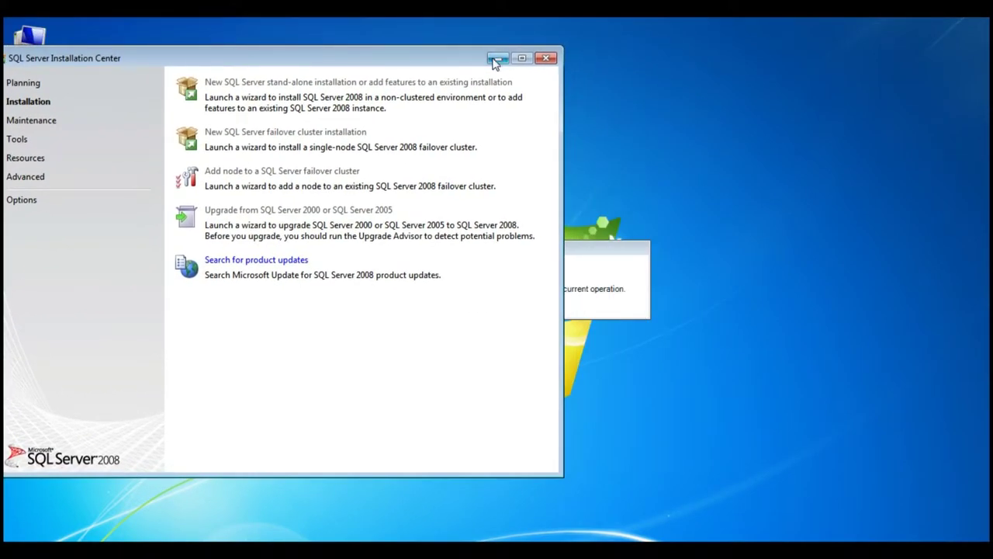
pyautogui.click(497, 59)
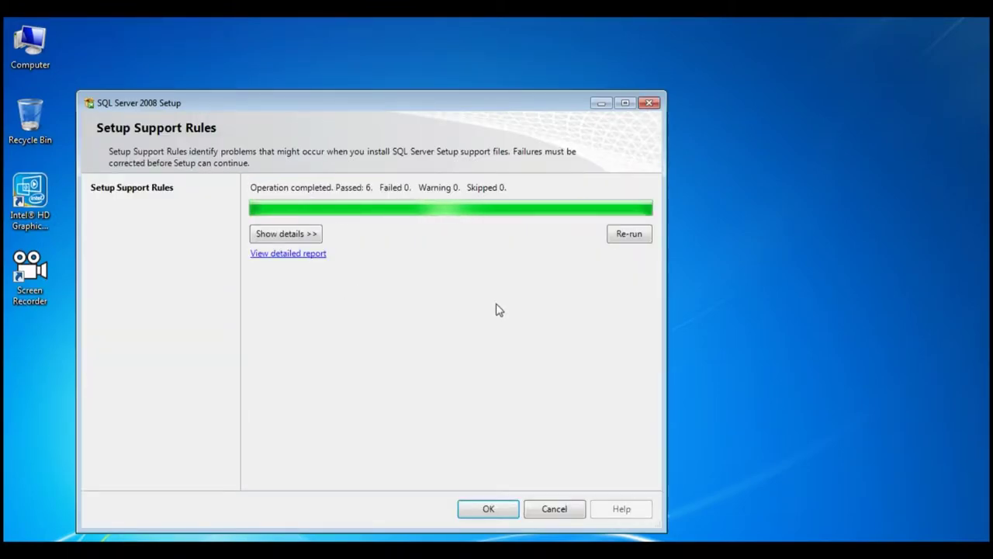
pyautogui.click(489, 509)
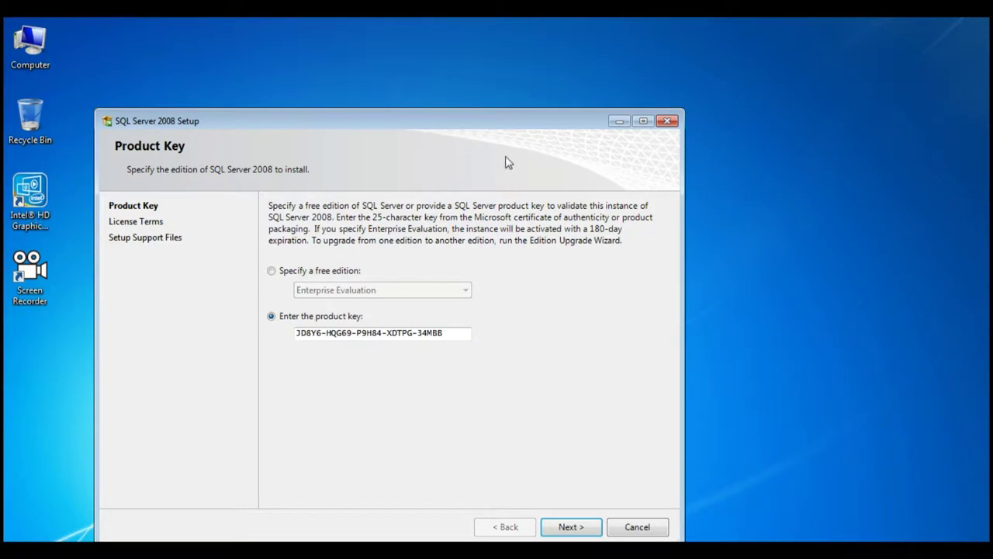
# Continue with the prefilled product key and accept the license terms
pyautogui.moveTo(510, 122); pyautogui.dragTo(533, 61)
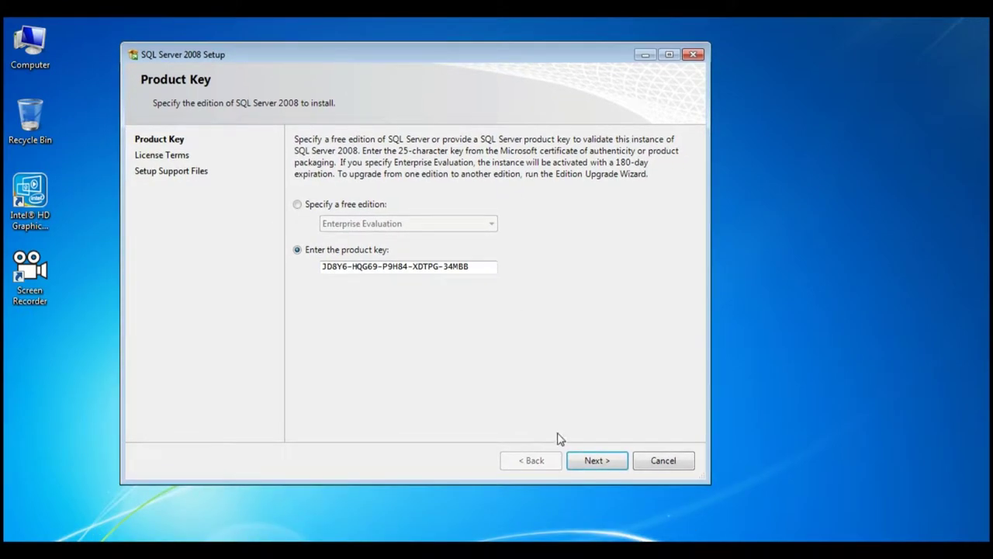
pyautogui.click(589, 461)
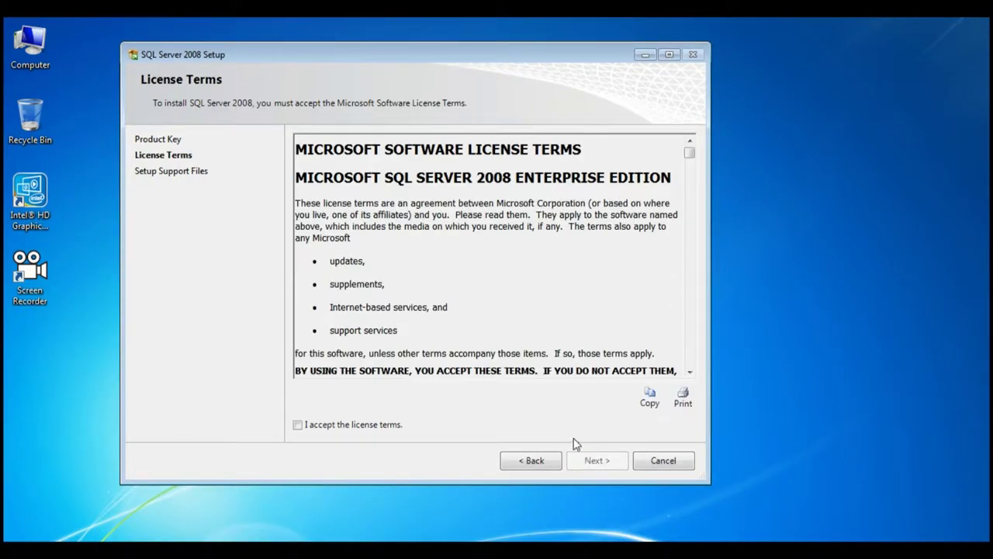
pyautogui.click(298, 425)
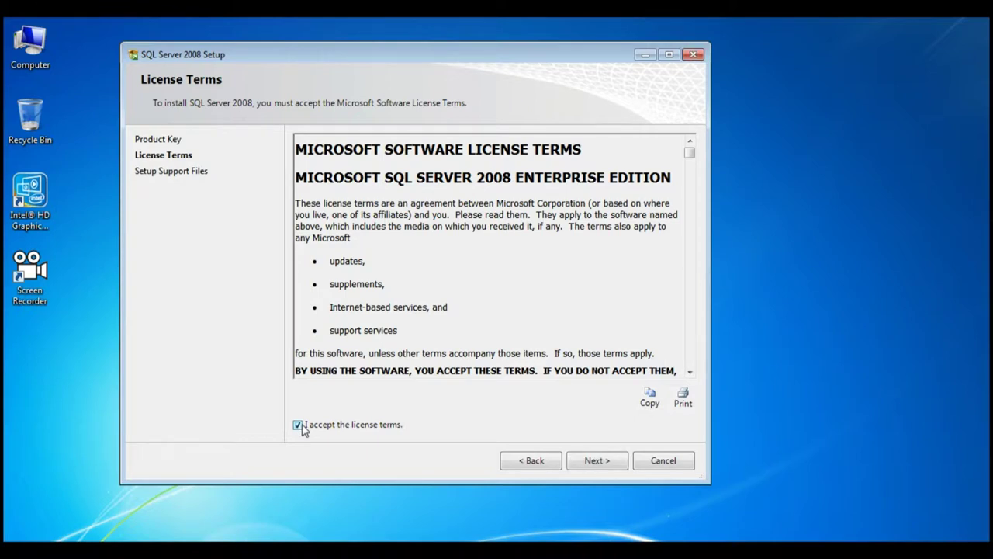
pyautogui.click(603, 460)
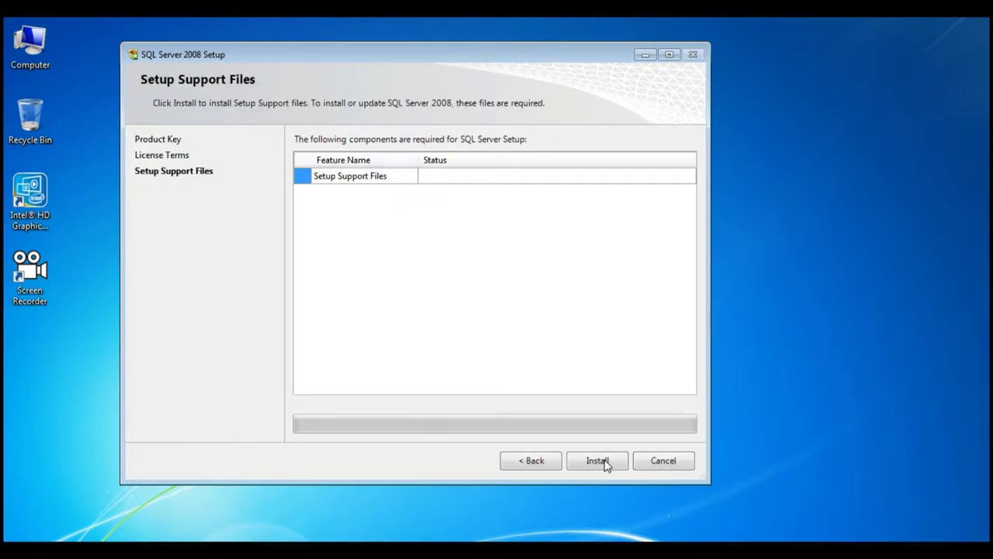
# Install the setup support files and, past the rules check, select all features for installation
pyautogui.click(603, 461)
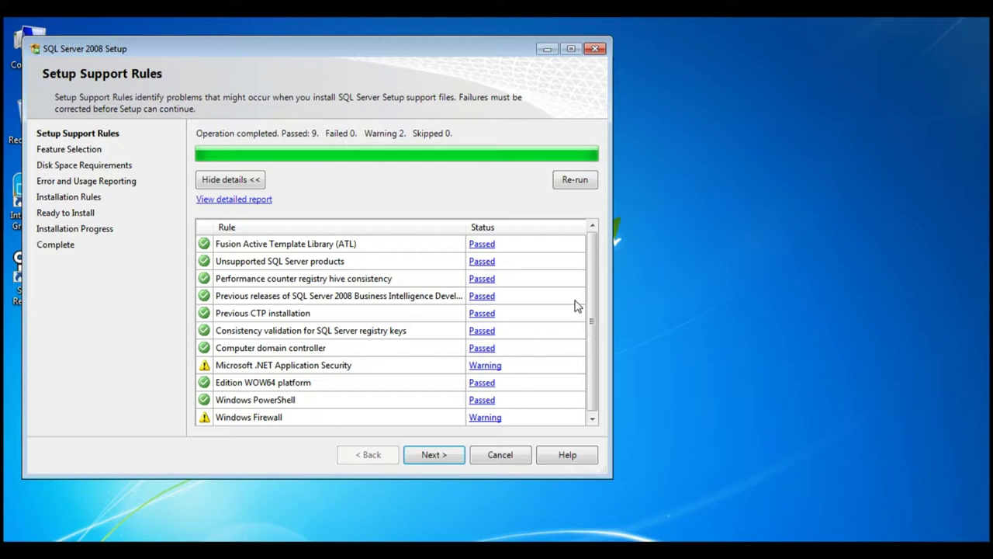
pyautogui.click(447, 458)
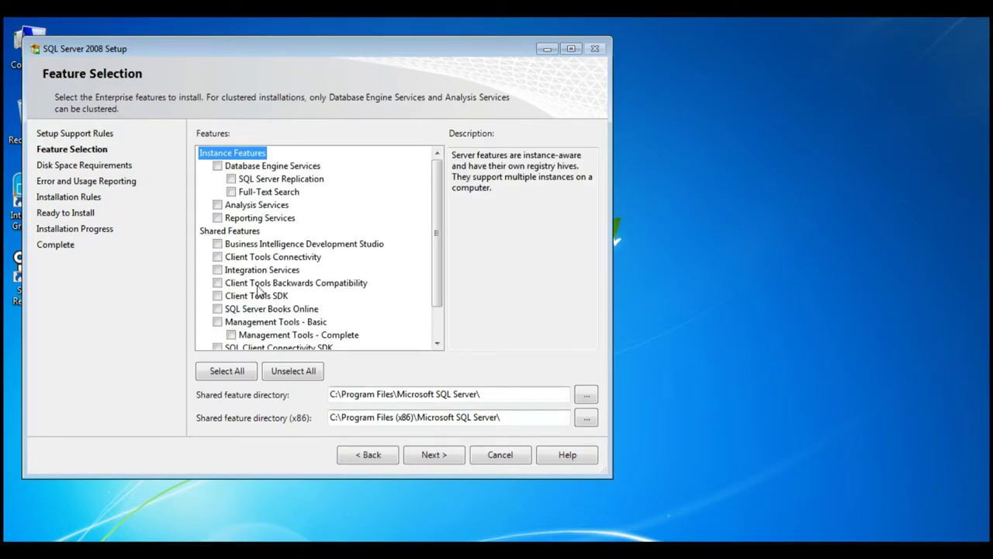
pyautogui.click(241, 373)
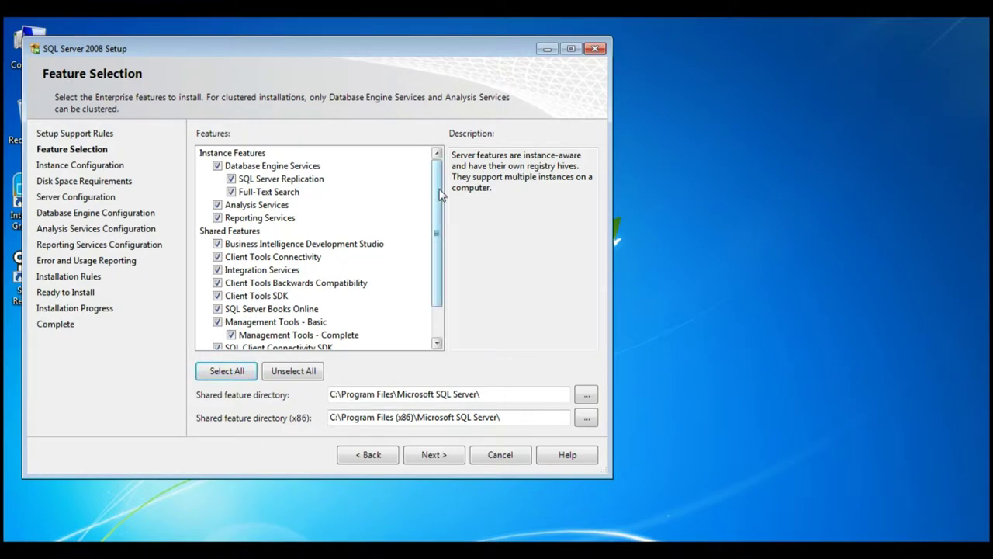
# Accept the selected features, keep the default instance MSSQLSERVER and continue past the disk space summary to the server configuration
pyautogui.moveTo(434, 200); pyautogui.dragTo(444, 268)
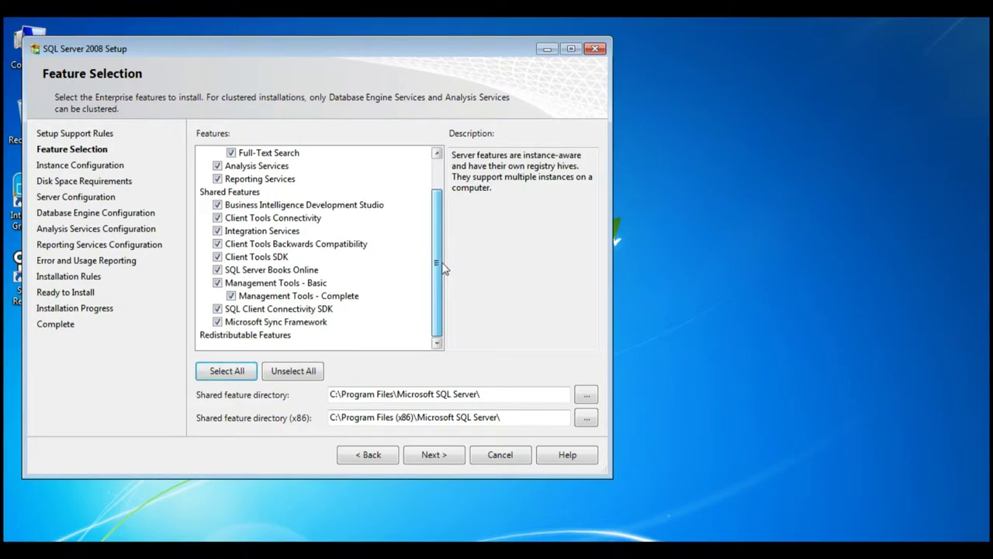
pyautogui.click(437, 461)
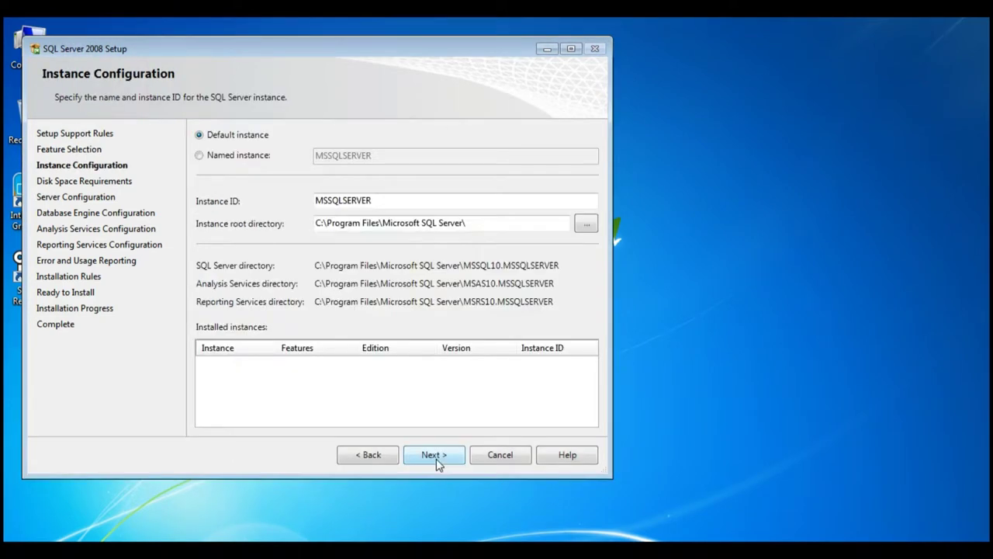
pyautogui.click(435, 458)
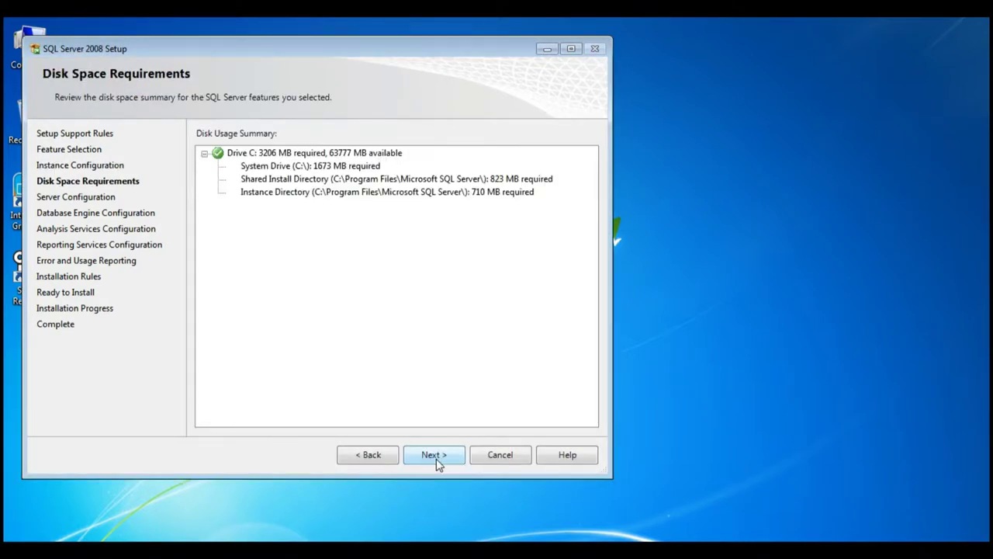
pyautogui.click(433, 455)
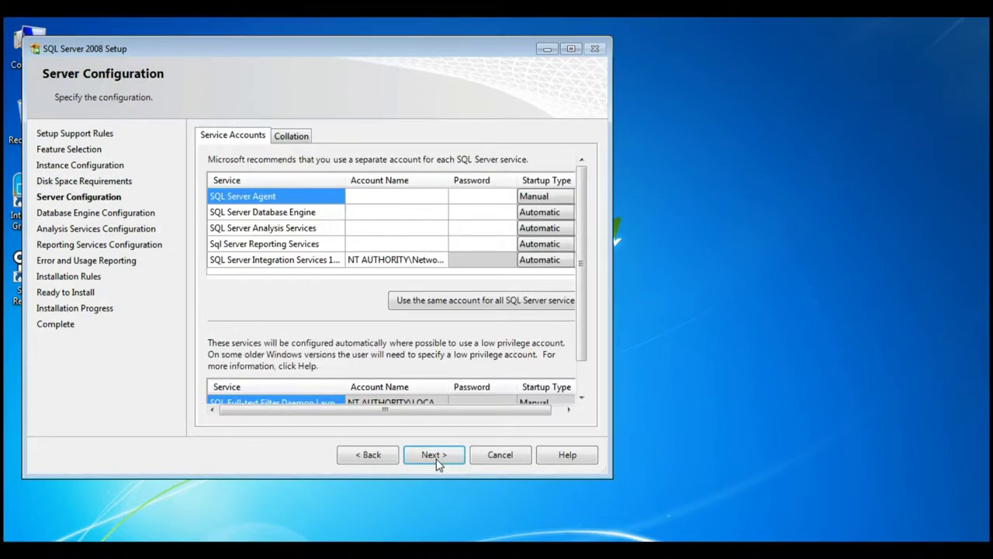
# Assign the NT AUTHORITY\SYSTEM account to the SQL Server Agent and SQL Server Database Engine services
pyautogui.click(428, 200)
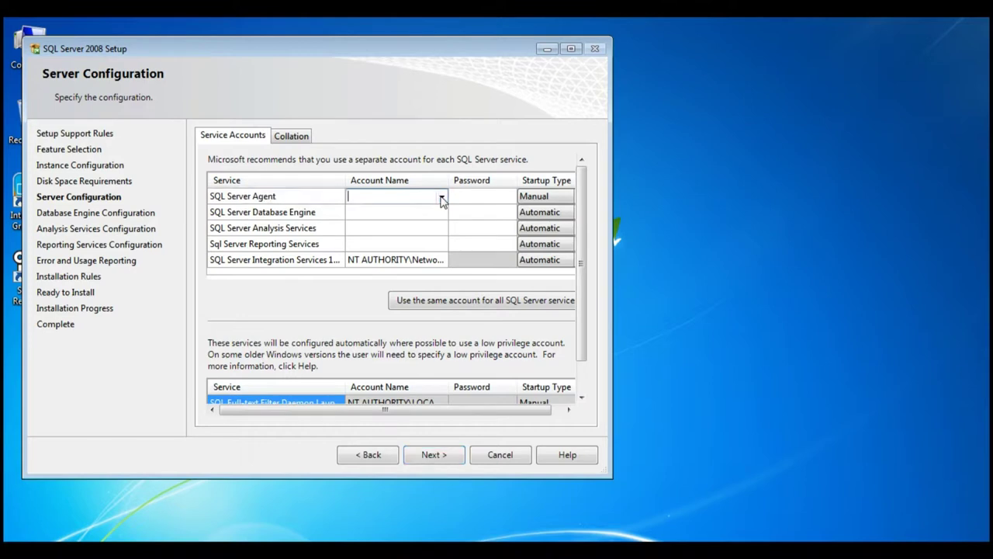
pyautogui.click(442, 199)
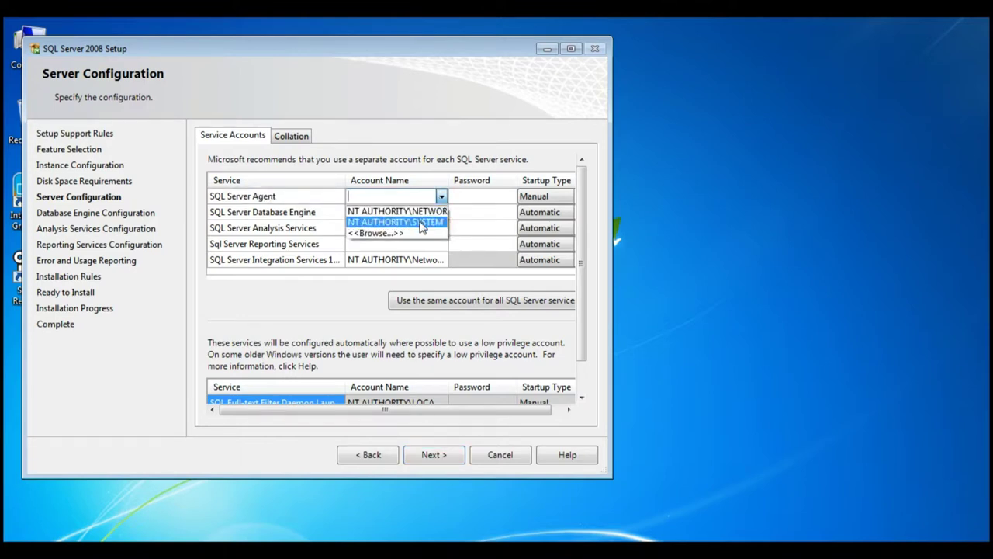
pyautogui.click(421, 224)
pyautogui.click(441, 212)
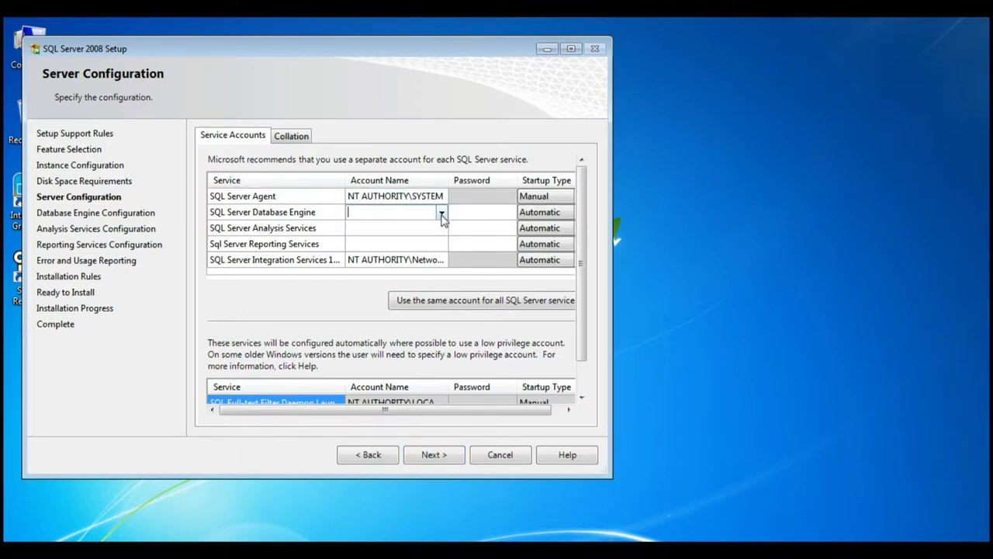
pyautogui.click(441, 214)
pyautogui.click(440, 237)
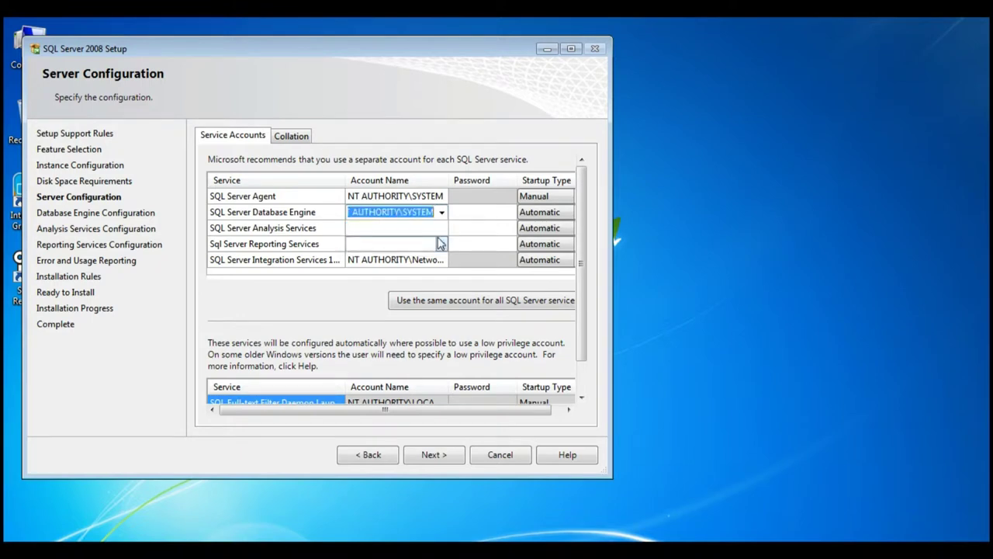
# Assign the NT AUTHORITY\SYSTEM account to the SQL Server Analysis Services and Reporting Services
pyautogui.click(441, 229)
pyautogui.click(442, 228)
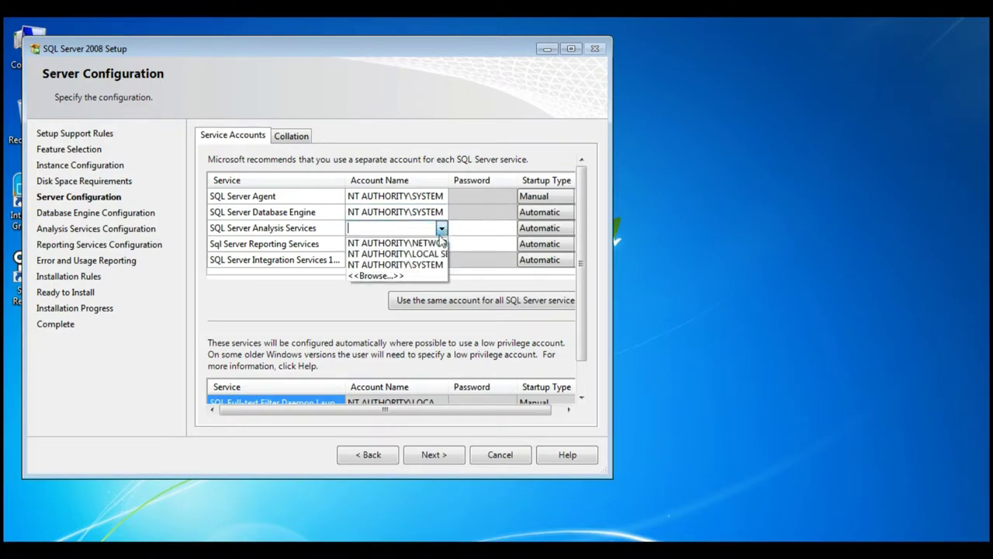
pyautogui.click(441, 263)
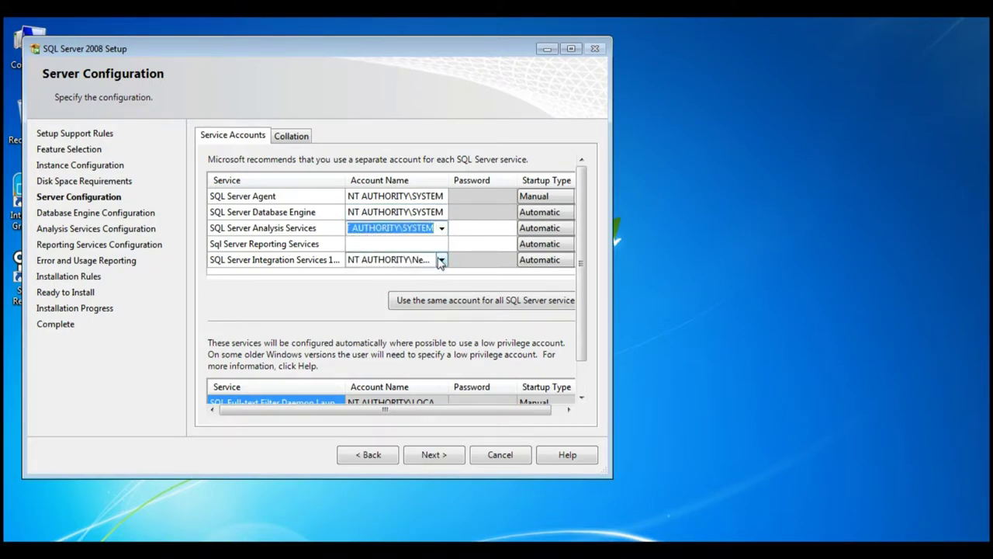
pyautogui.click(441, 244)
pyautogui.click(442, 244)
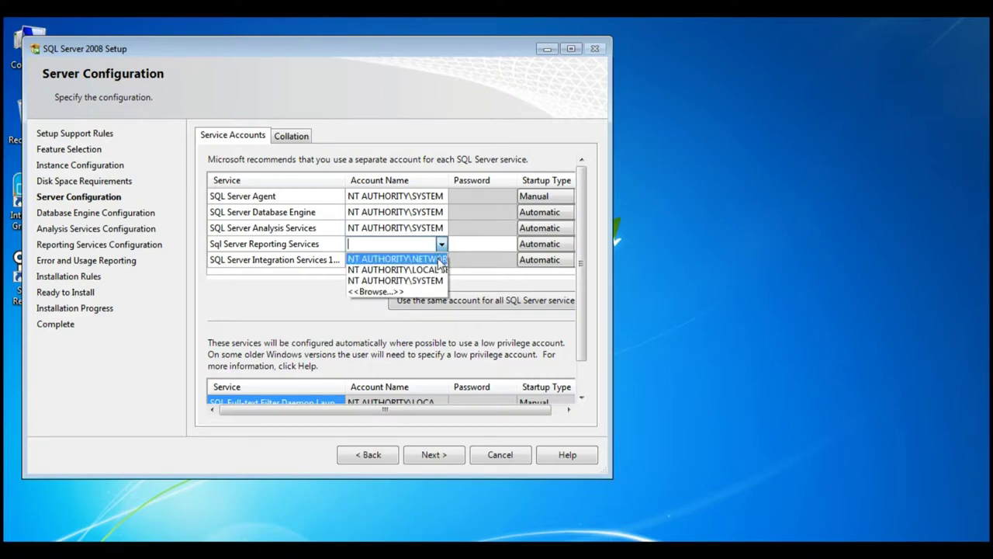
pyautogui.click(440, 280)
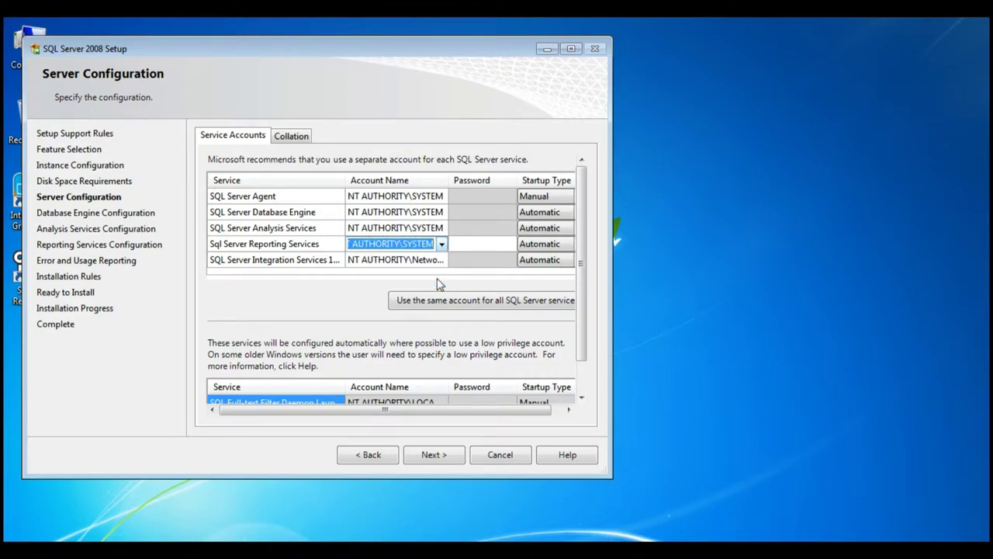
# Set the SQL Server Agent startup type to Automatic and check the remaining service accounts below
pyautogui.click(564, 200)
pyautogui.click(565, 199)
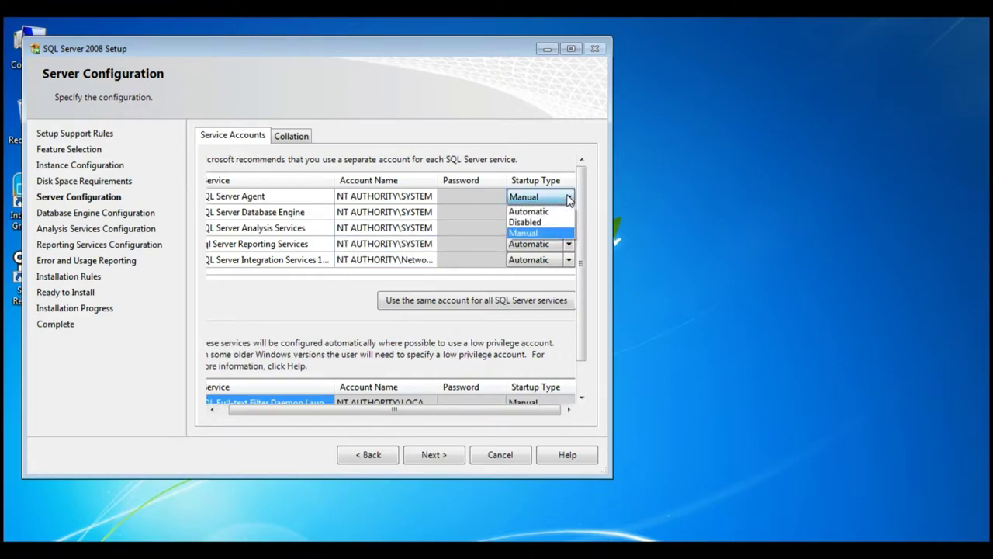
pyautogui.click(535, 211)
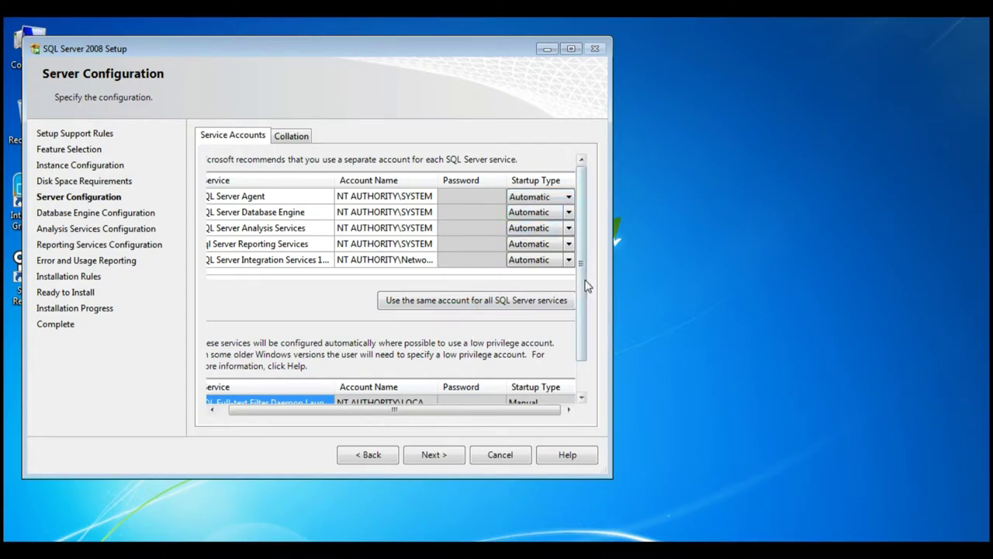
pyautogui.moveTo(587, 285); pyautogui.dragTo(587, 333)
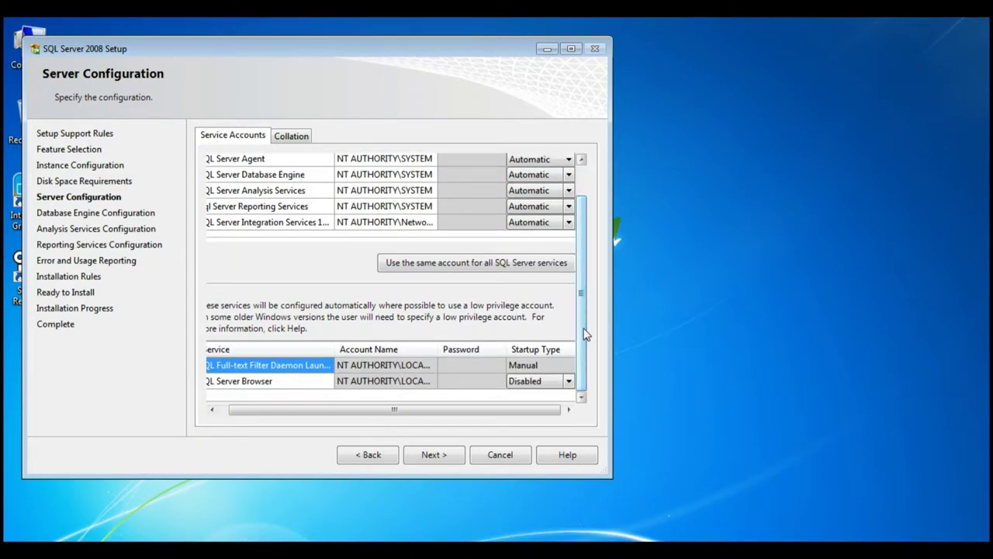
# Continue to the Database Engine configuration and add the current user as SQL Server administrator, keeping Windows authentication mode
pyautogui.click(436, 454)
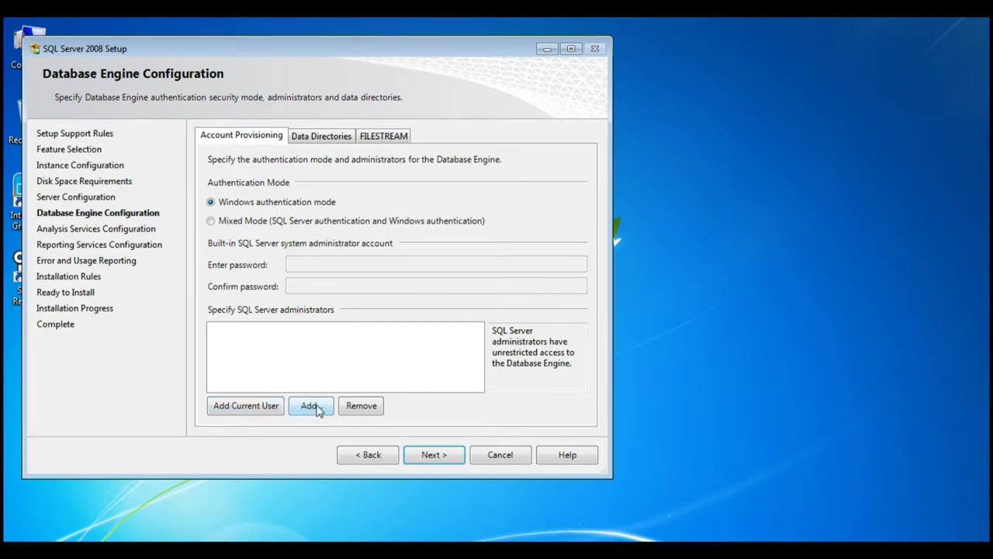
pyautogui.click(277, 412)
pyautogui.click(312, 406)
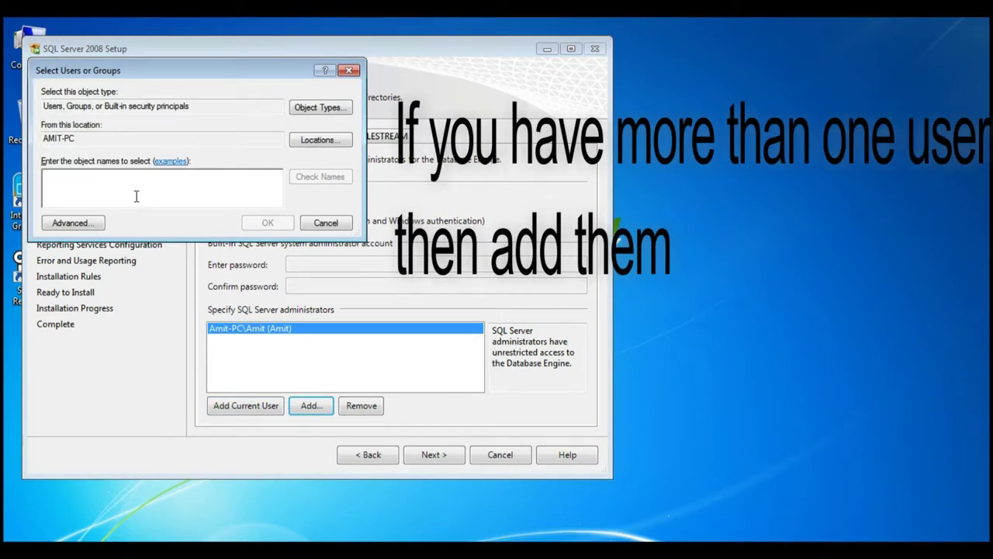
pyautogui.click(326, 148)
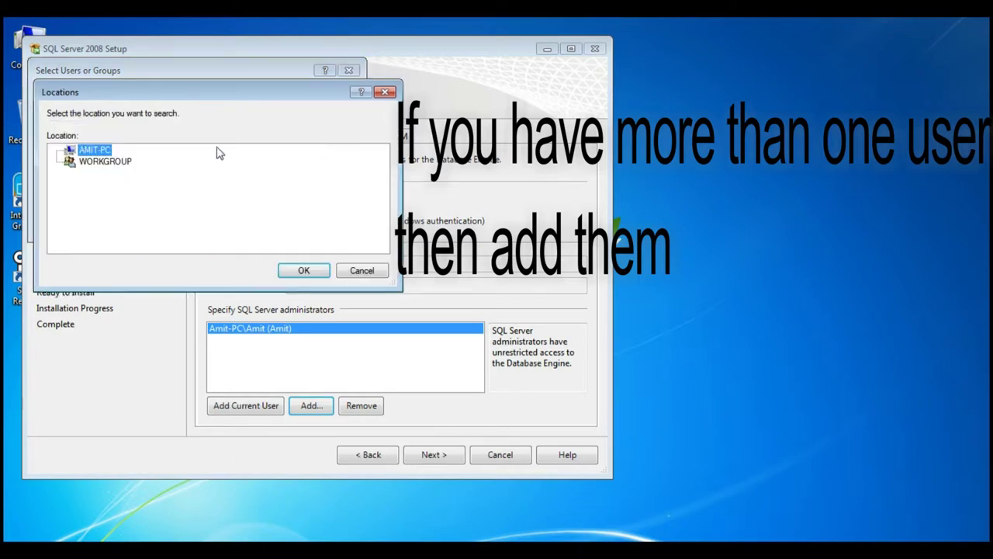
pyautogui.click(304, 271)
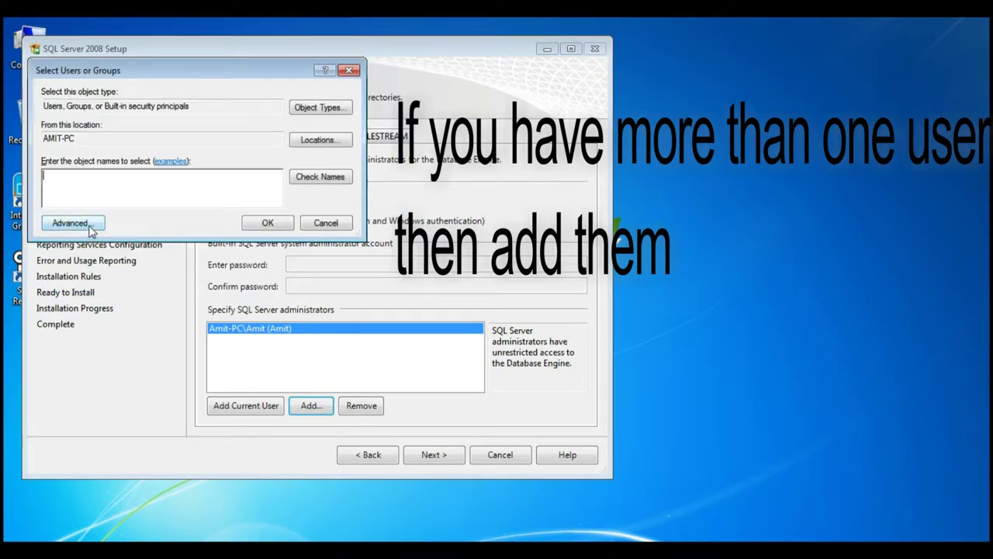
pyautogui.click(324, 224)
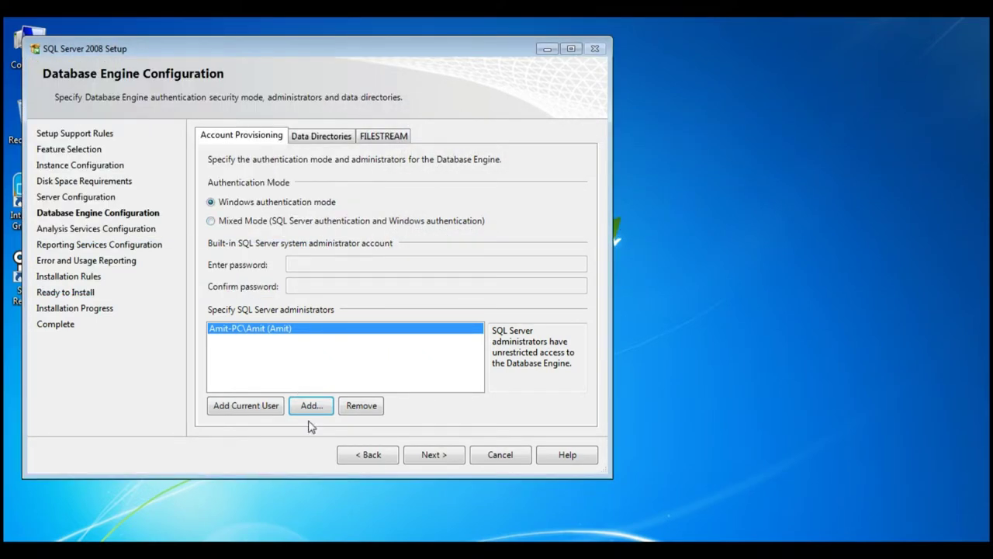
# Continue to the Analysis Services configuration, add the current user as its administrator and accept the page
pyautogui.click(432, 456)
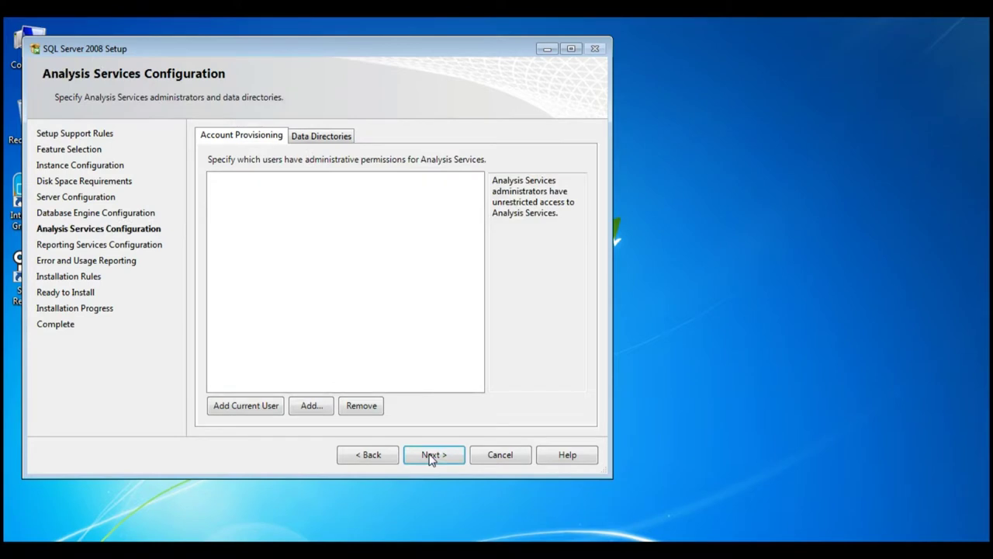
pyautogui.click(266, 411)
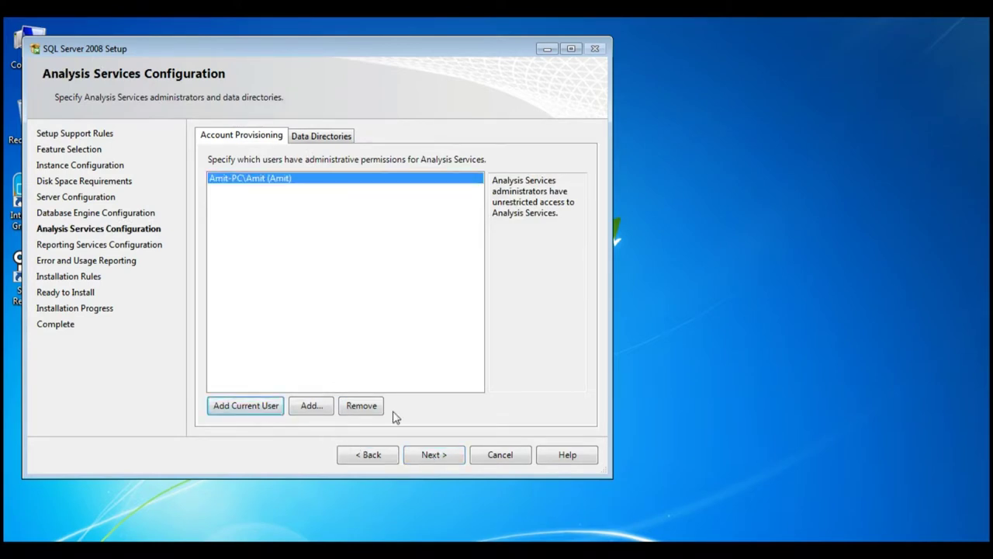
pyautogui.click(429, 456)
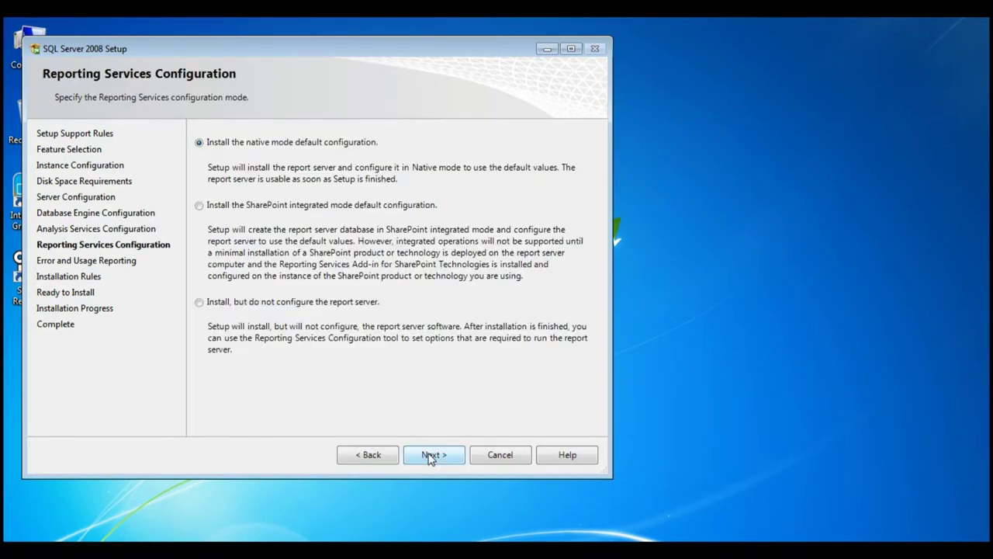
# Choose the SharePoint integrated mode default configuration for Reporting Services and continue
pyautogui.click(199, 206)
pyautogui.click(436, 459)
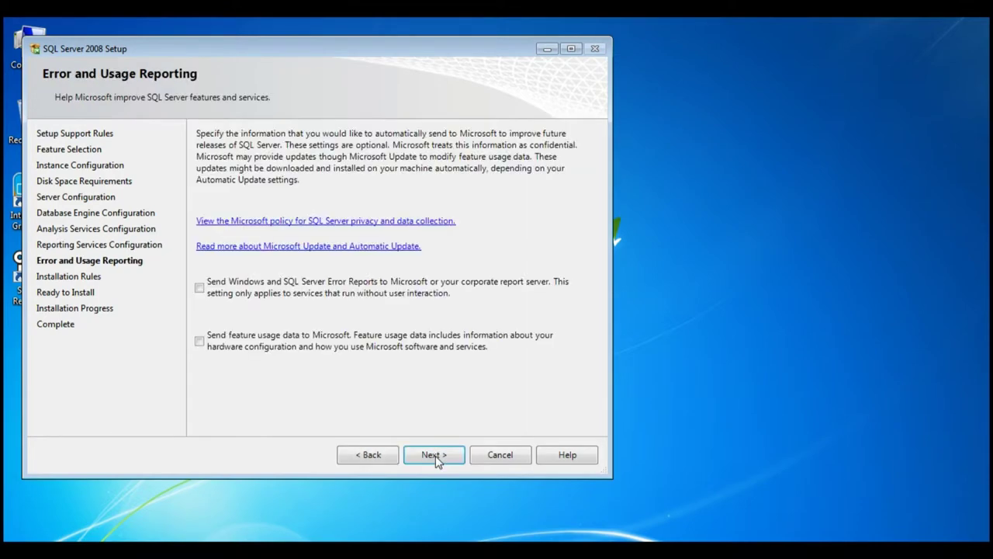
# Leave both error and usage reporting options off, continue past the installation rules and start the installation
pyautogui.click(426, 458)
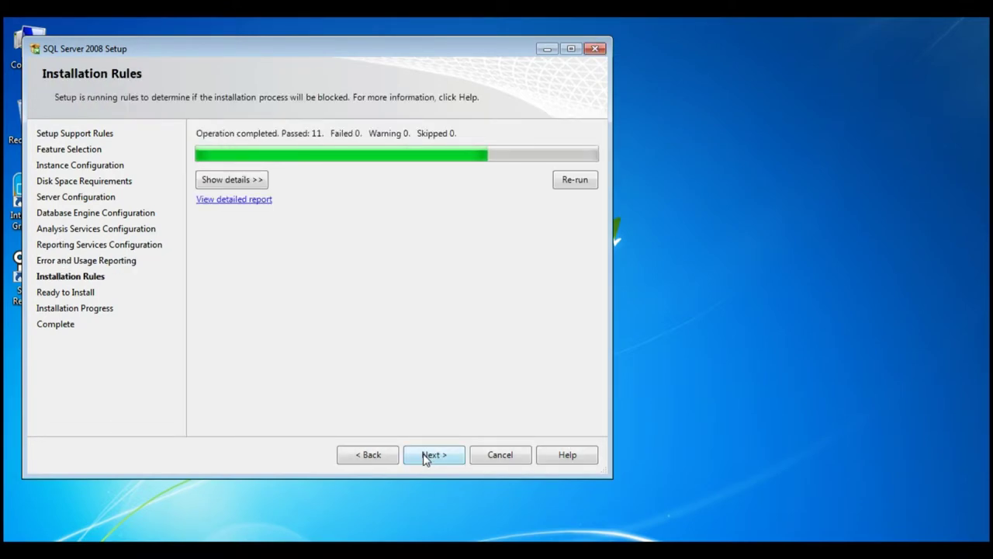
pyautogui.click(426, 457)
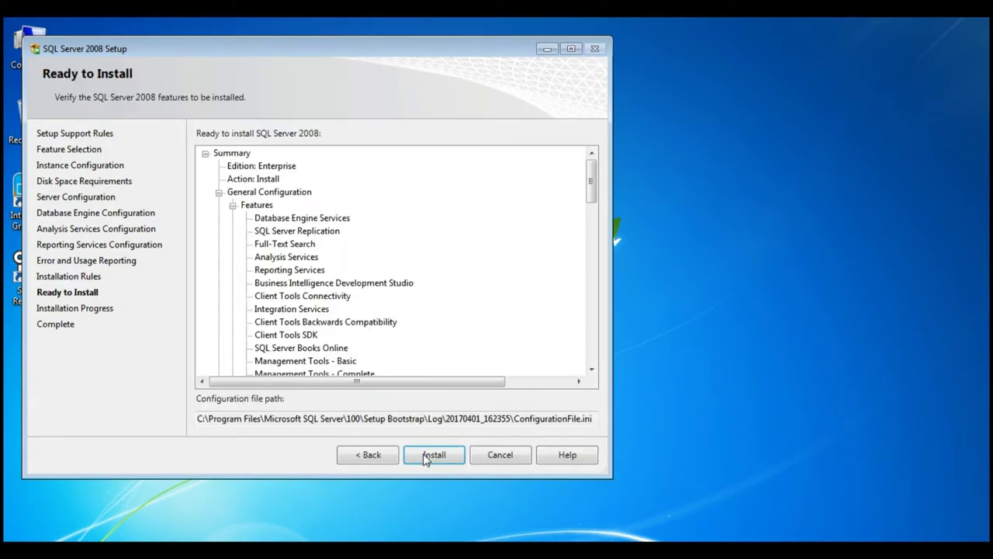
pyautogui.click(426, 458)
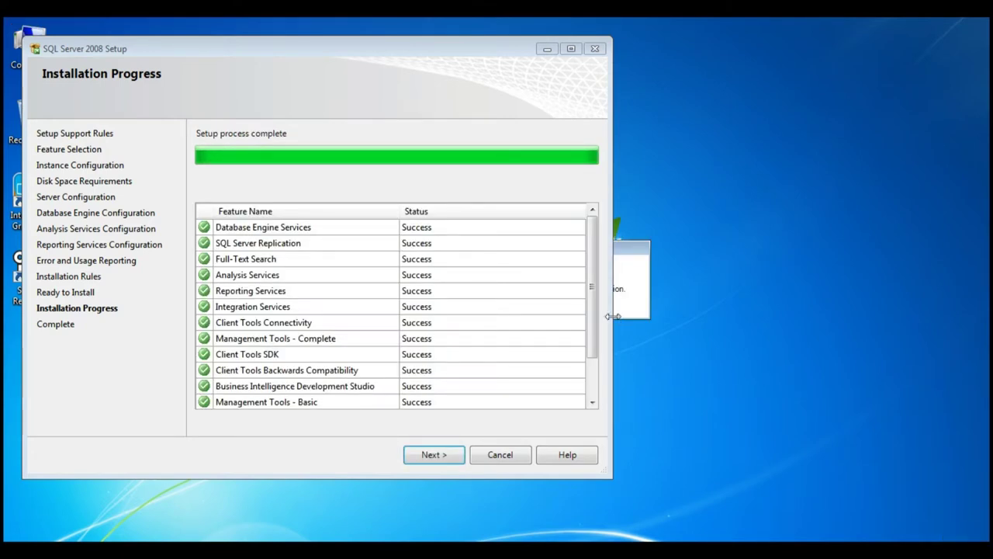
# Review the installation status of all features, then finish and close the setup wizard
pyautogui.click(595, 297)
pyautogui.moveTo(595, 297); pyautogui.dragTo(594, 354)
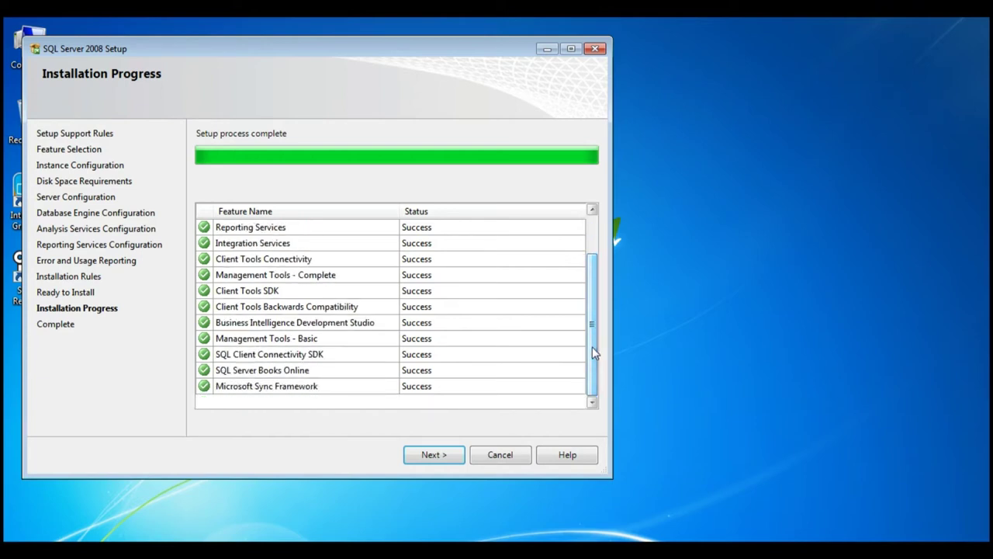
pyautogui.click(443, 456)
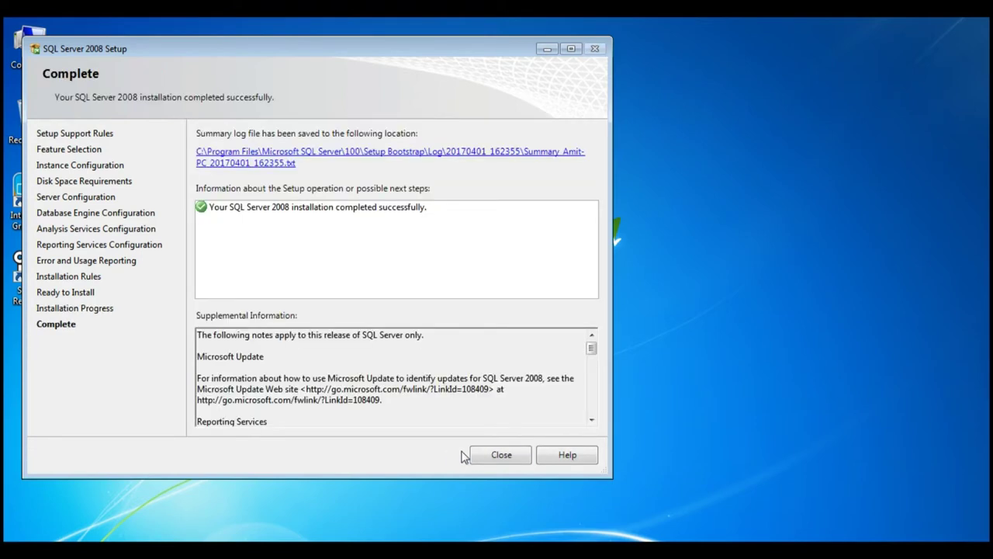
pyautogui.click(498, 454)
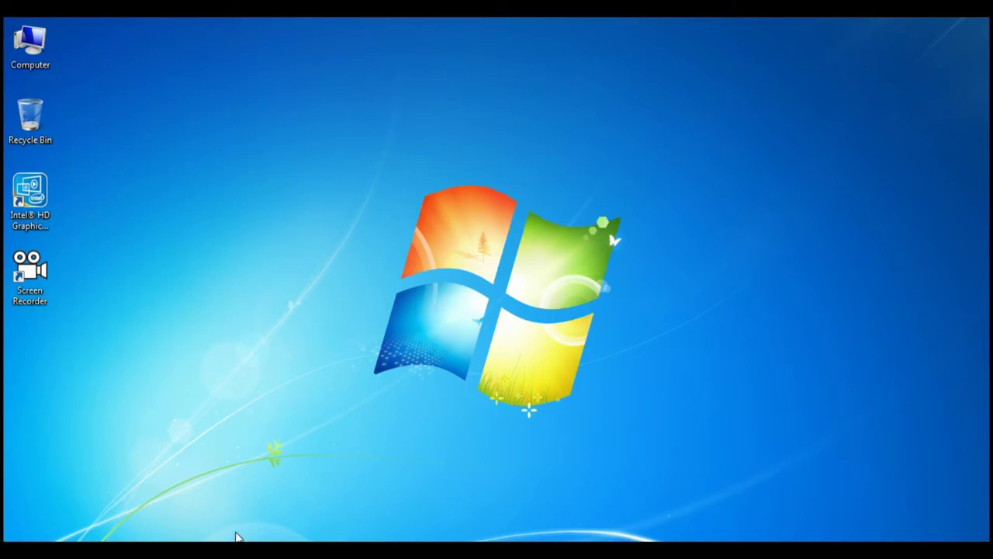
# Launch SQL Server Management Studio from the Microsoft SQL Server 2008 programs and open a new query on the local server
pyautogui.press('super')
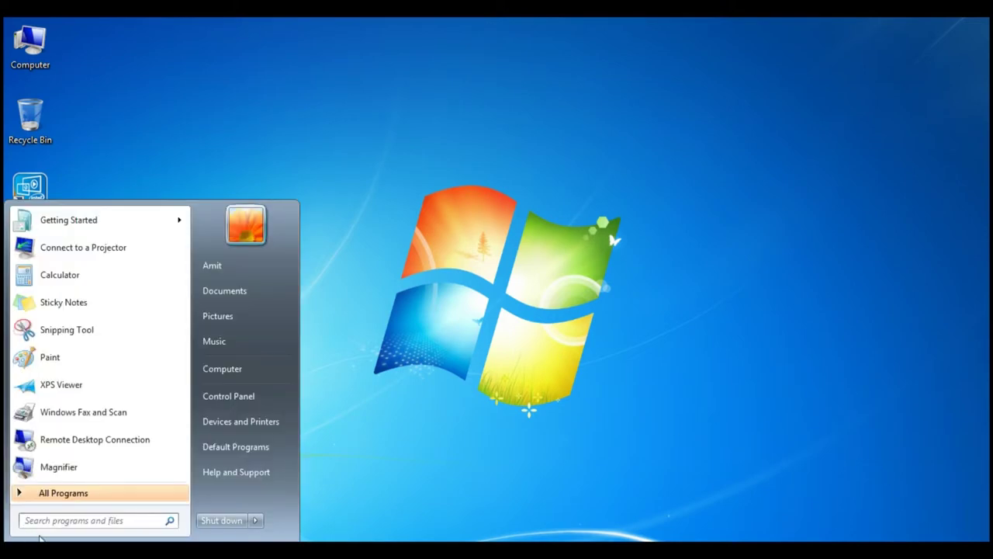
pyautogui.click(70, 493)
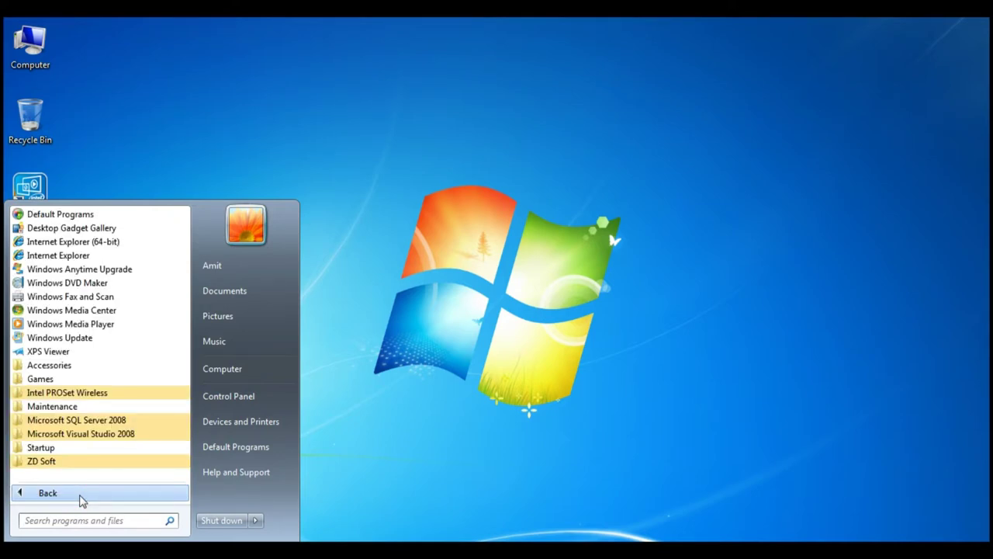
pyautogui.click(106, 420)
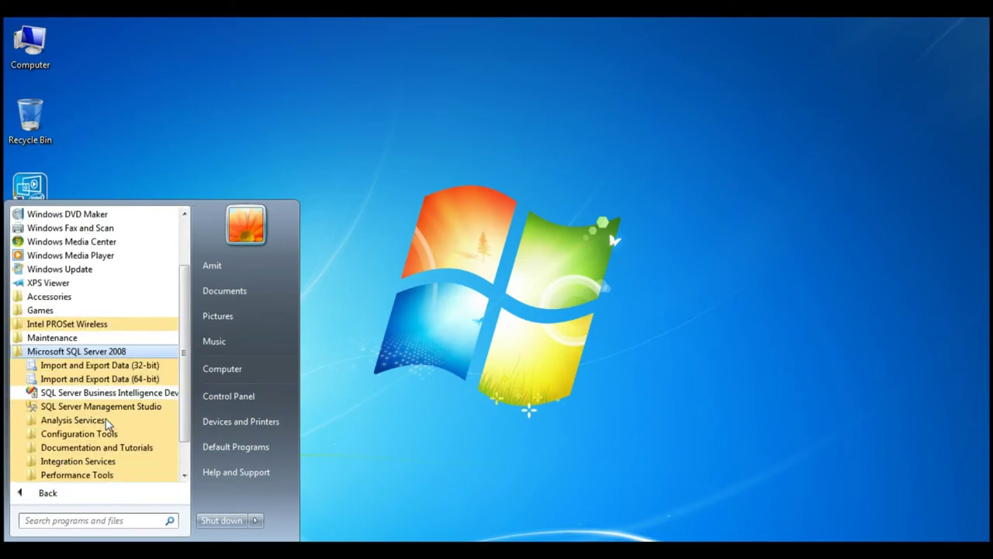
pyautogui.click(144, 406)
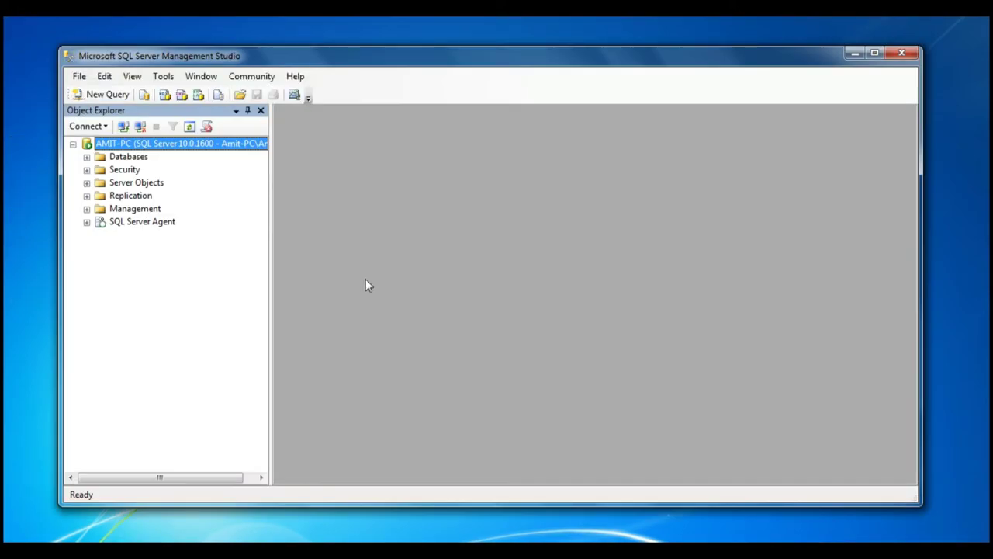
pyautogui.click(112, 95)
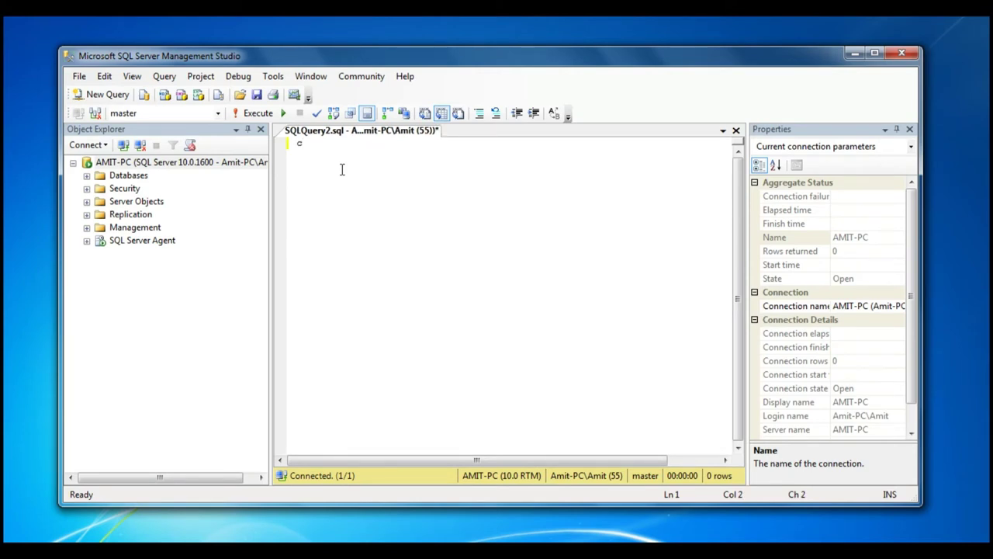
# Write a statement creating table emp with columns emp_code int primary key, emp_name char(20) and Emp_DPT char(10)
pyautogui.write('create table em')
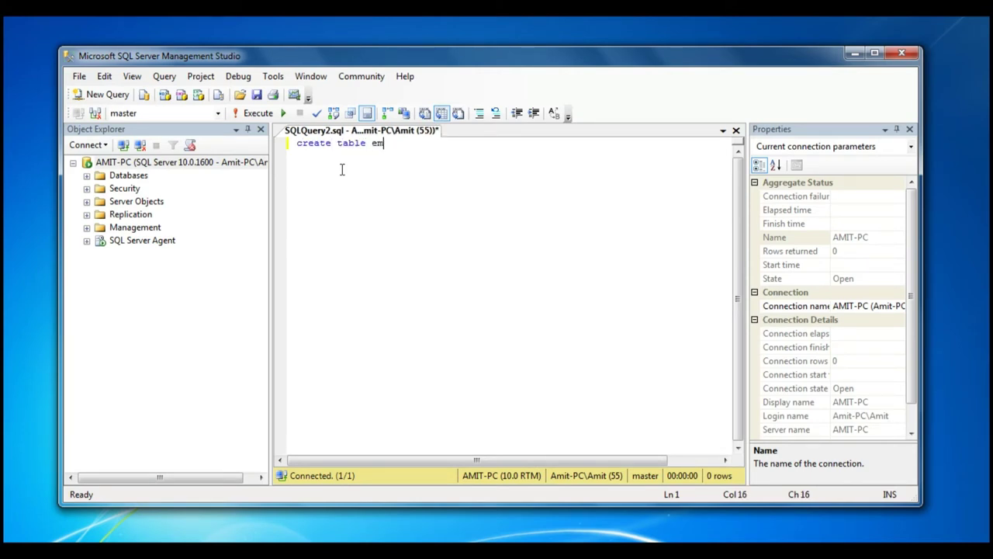
pyautogui.write('p(emp_code i')
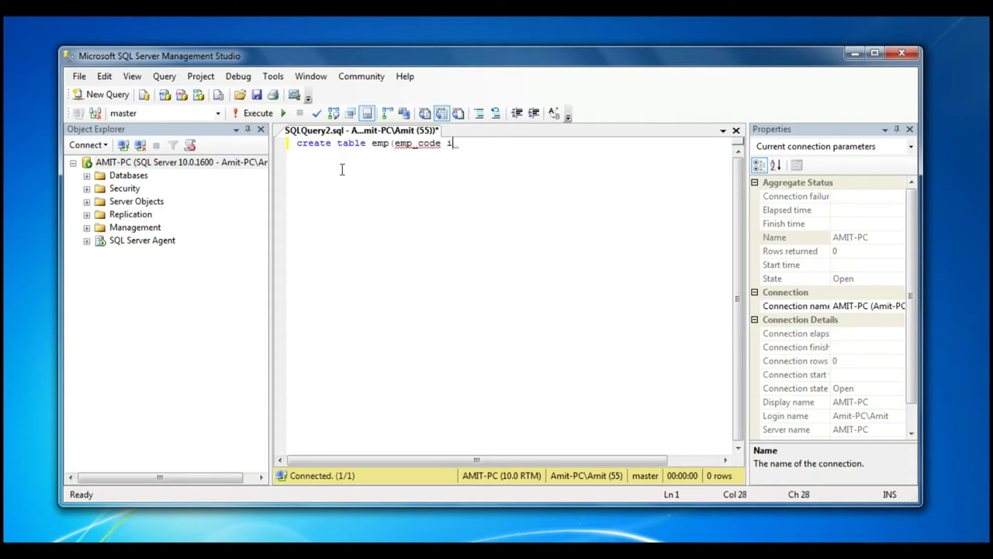
pyautogui.write('nt primary key')
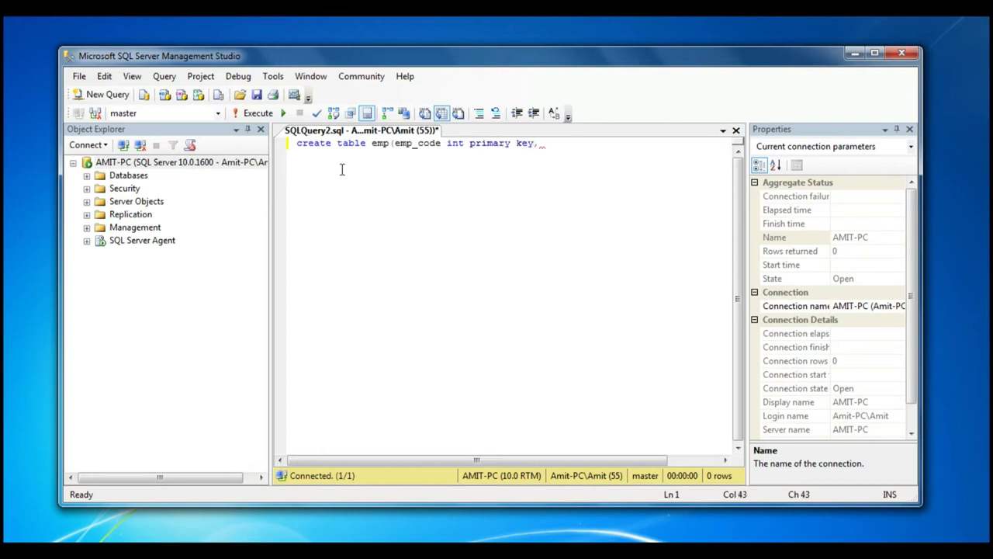
pyautogui.write(',e')
pyautogui.write(' e')
pyautogui.write('mp')
pyautogui.write('_name')
pyautogui.write(' char')
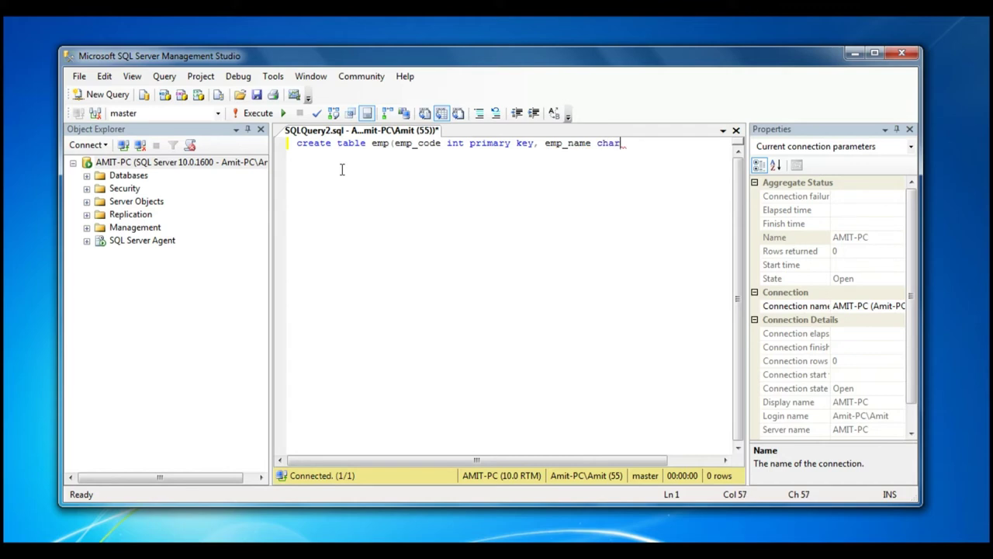
pyautogui.write('(20),Emp_DP')
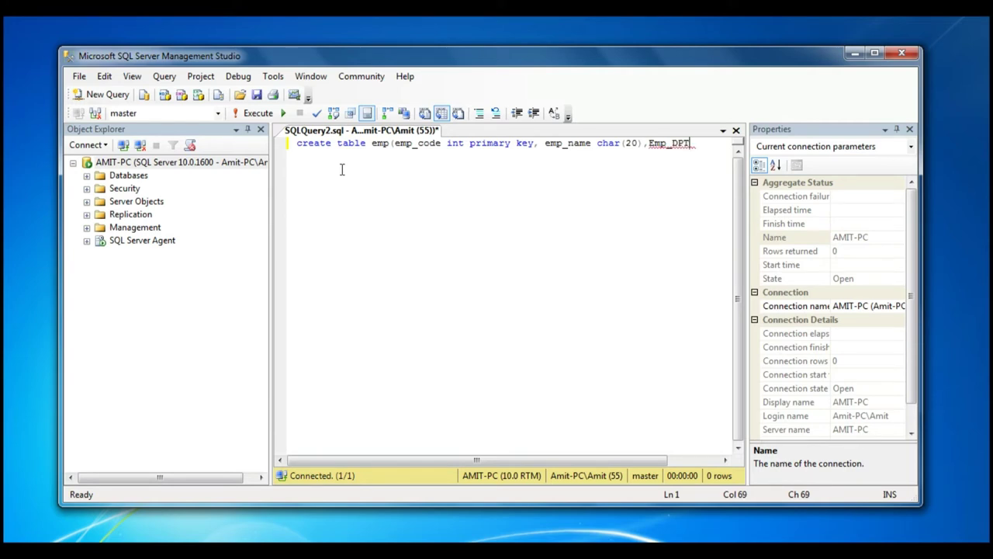
pyautogui.write('T char(10')
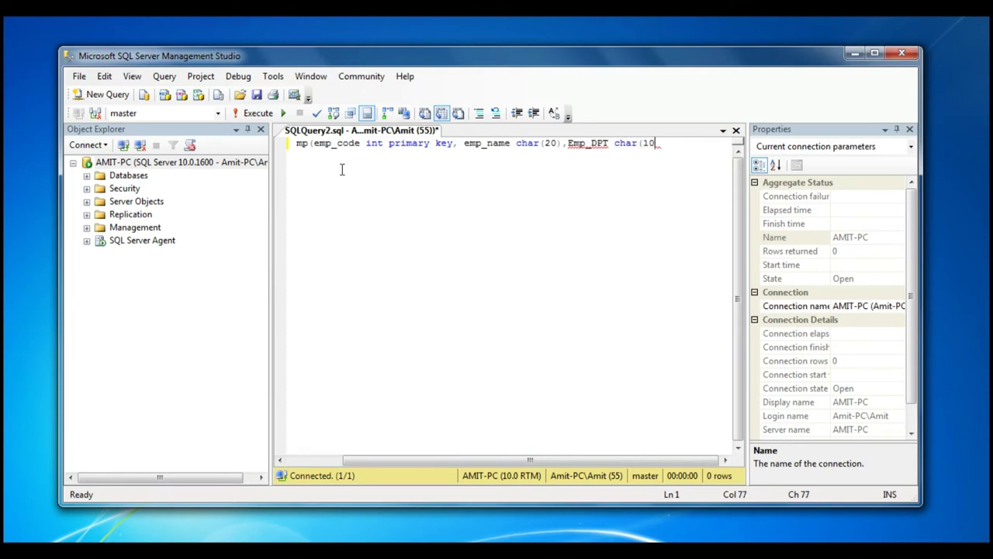
pyautogui.write('))')
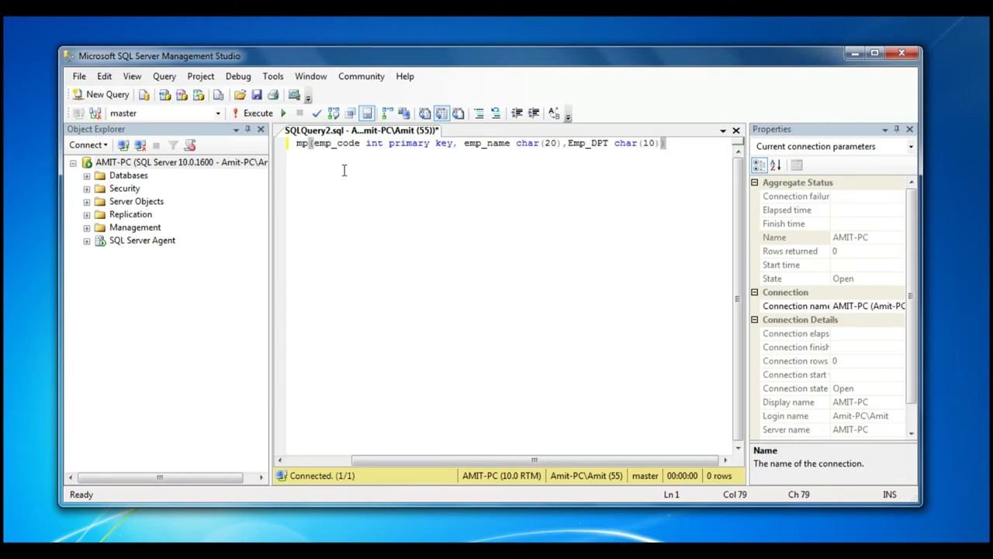
# Give the query editor more room by maximizing the window, closing Properties and auto-hiding Object Explorer
pyautogui.click(875, 53)
pyautogui.click(969, 95)
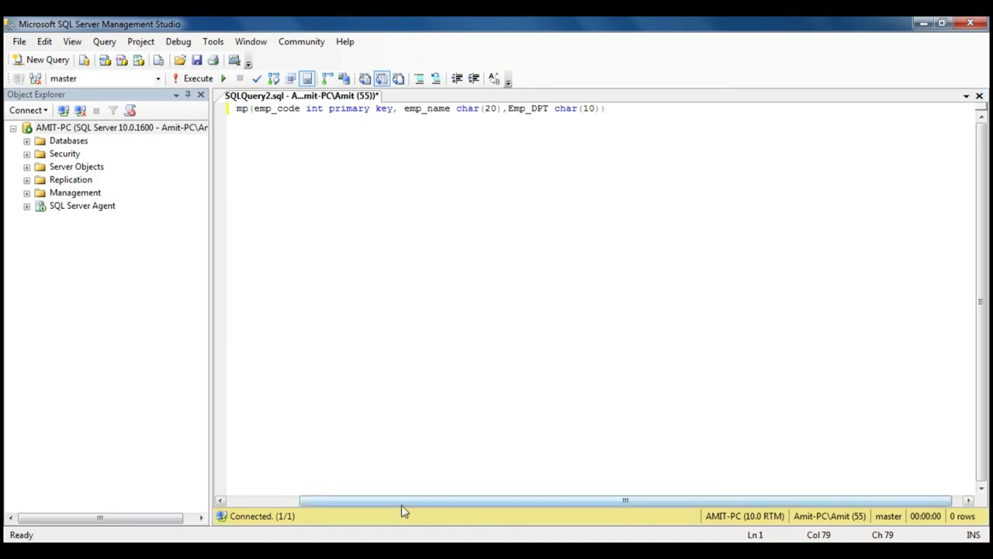
pyautogui.click(187, 94)
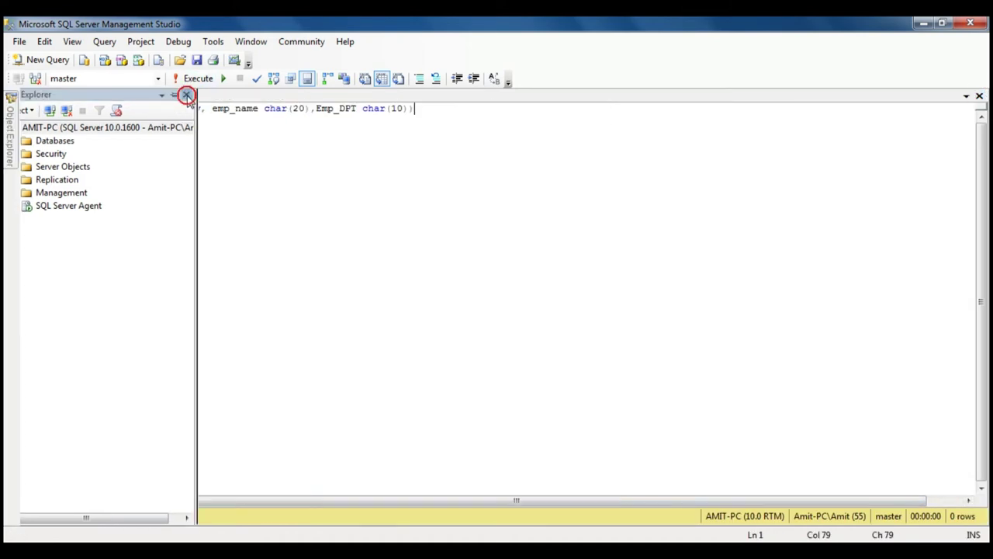
# Select the whole create table statement and execute it against the master database
pyautogui.moveTo(416, 108); pyautogui.dragTo(33, 109)
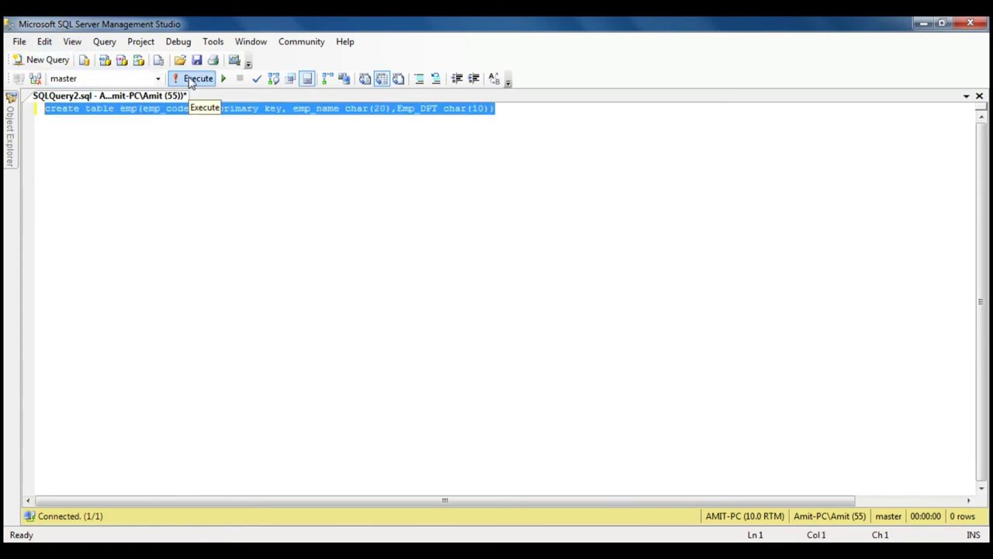
pyautogui.click(197, 81)
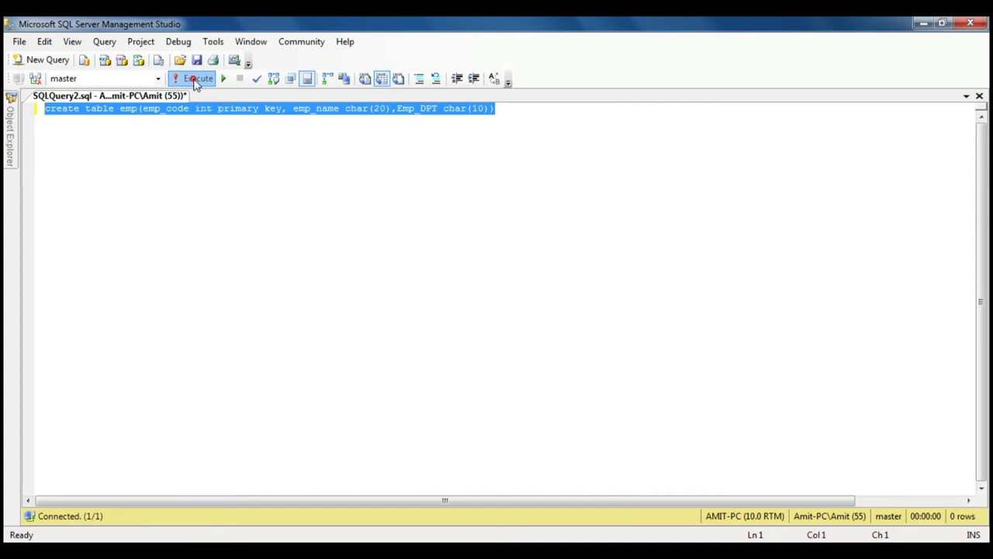